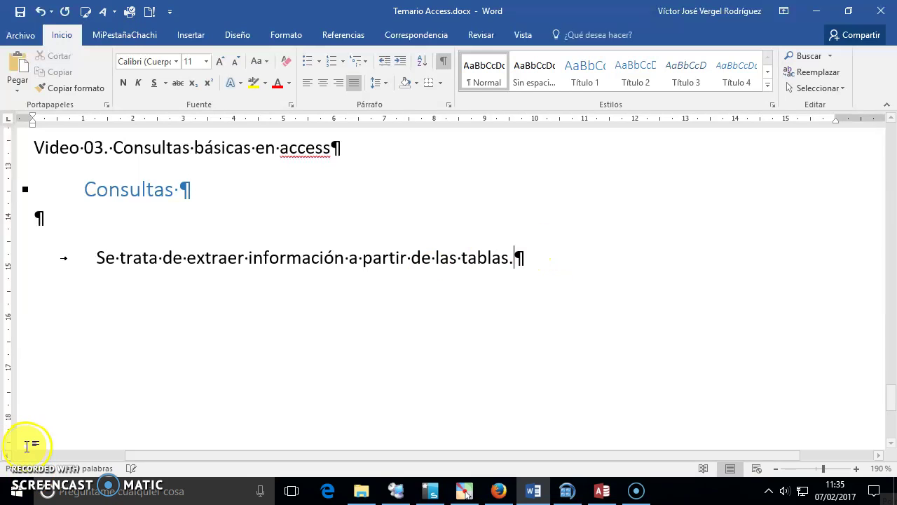
left_click(602, 491)
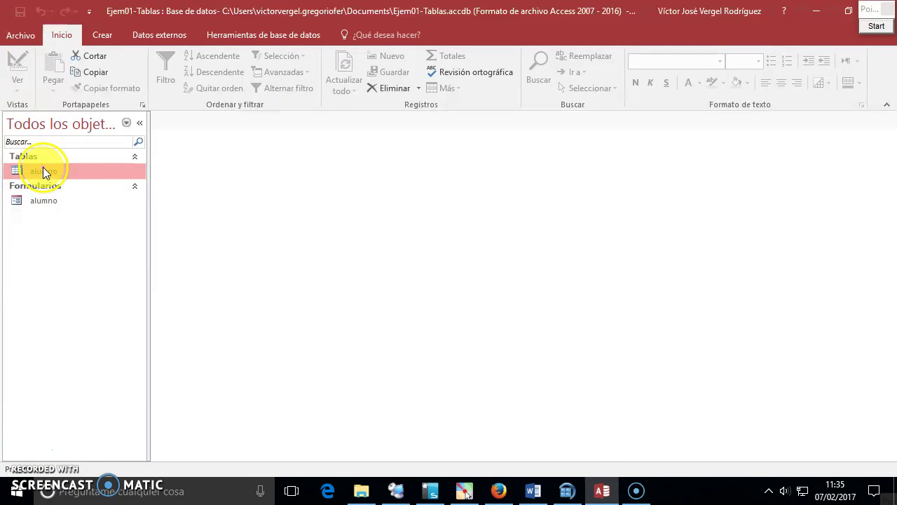
key("alt+Tab")
key("alt+Tab")
key("alt+Tab")
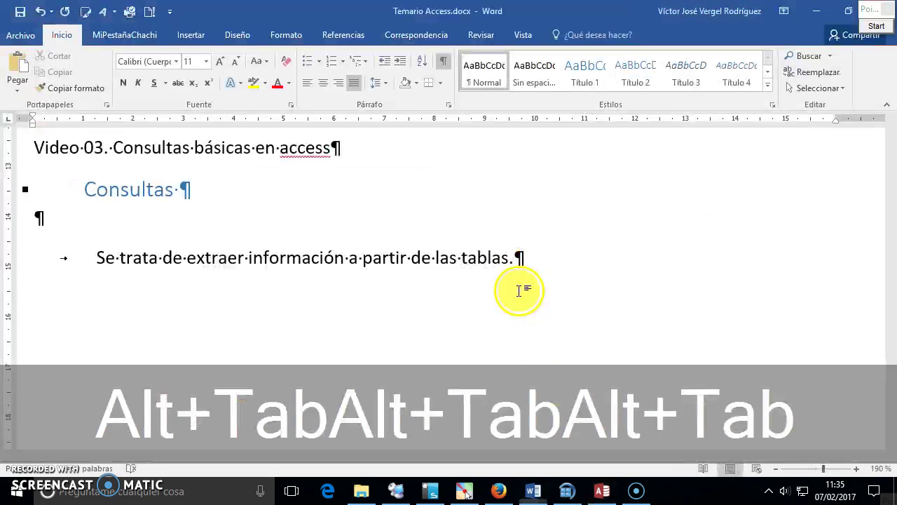
Continue the paragraph under the Consultas heading with "Podremos utilizar condiciones a la hora de filtrar la información.".
type("Uodremo sutiliz")
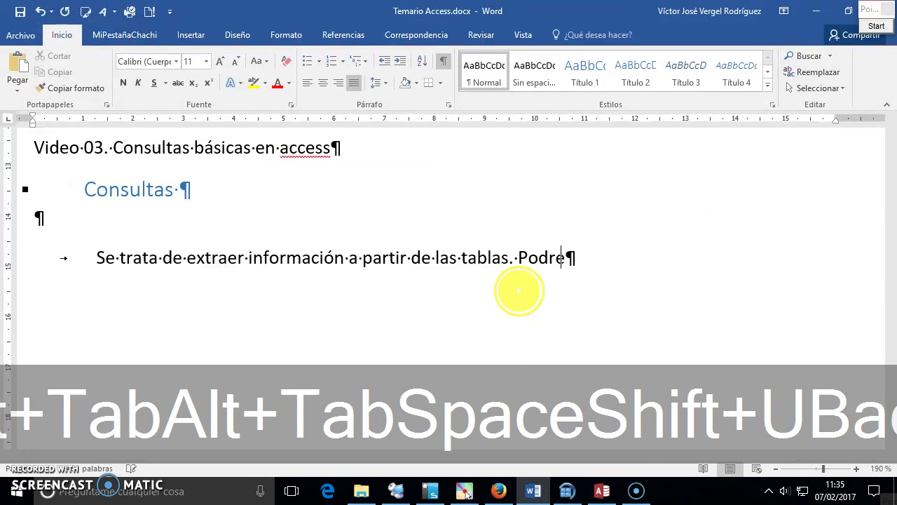
key("BackSpace")
key("BackSpace")
key("BackSpace")
key("BackSpace")
key("BackSpace")
key("BackSpace")
key("BackSpace")
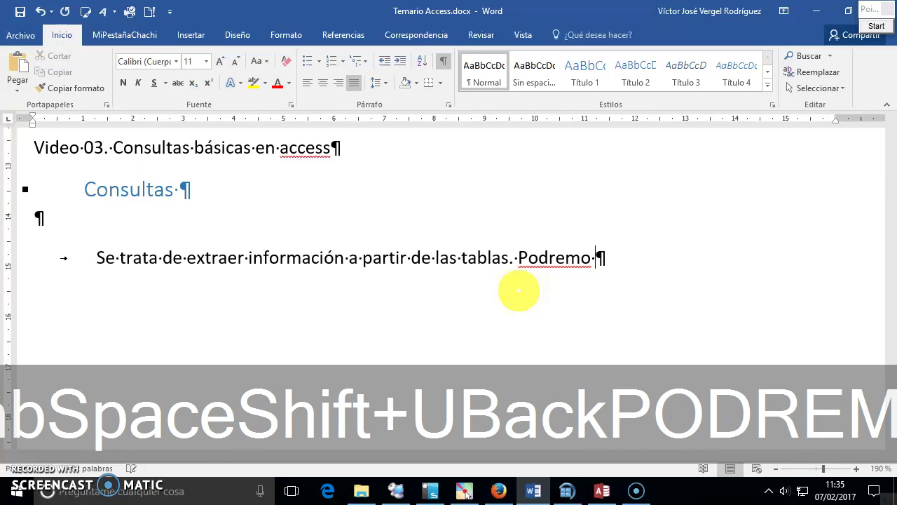
type("s utilizar ")
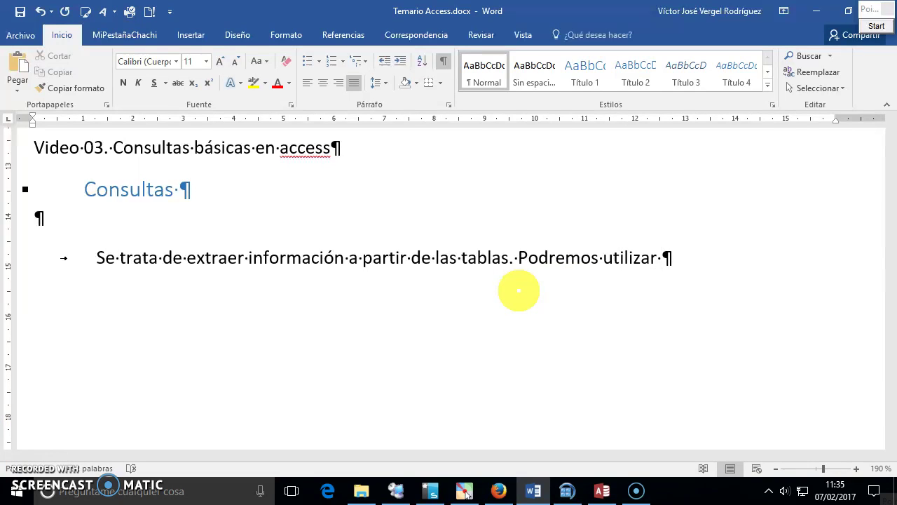
type("cond")
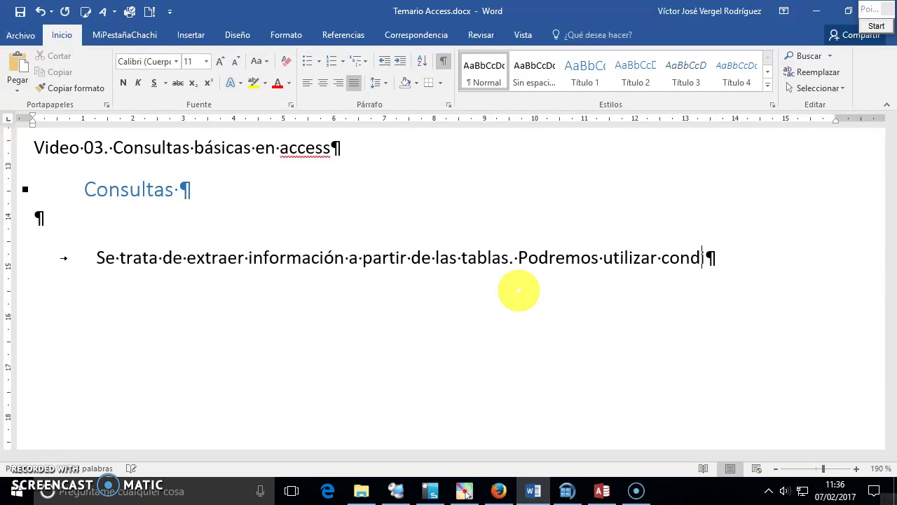
type("iciones a la hora")
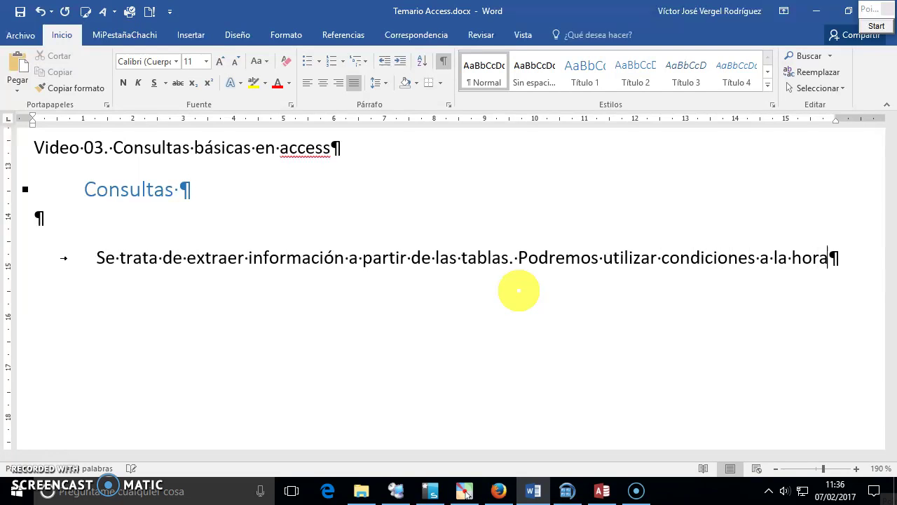
type(" de filtrar la información.")
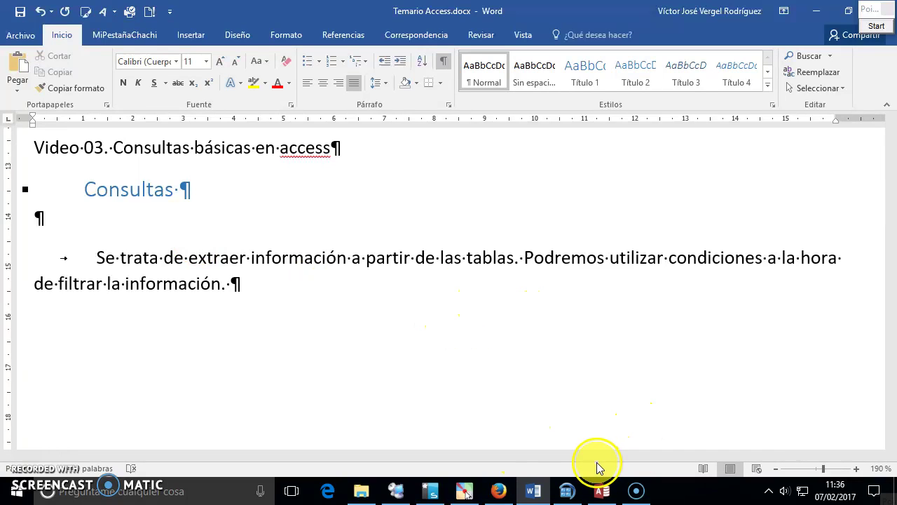
Switch to the Ejem01-Tablas database in Access and bring up the commands for creating objects.
left_click(601, 491)
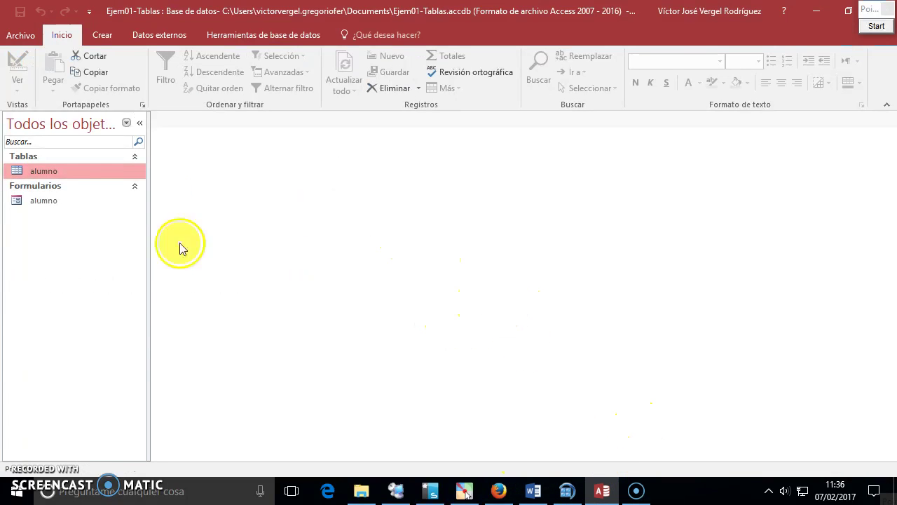
left_click(107, 35)
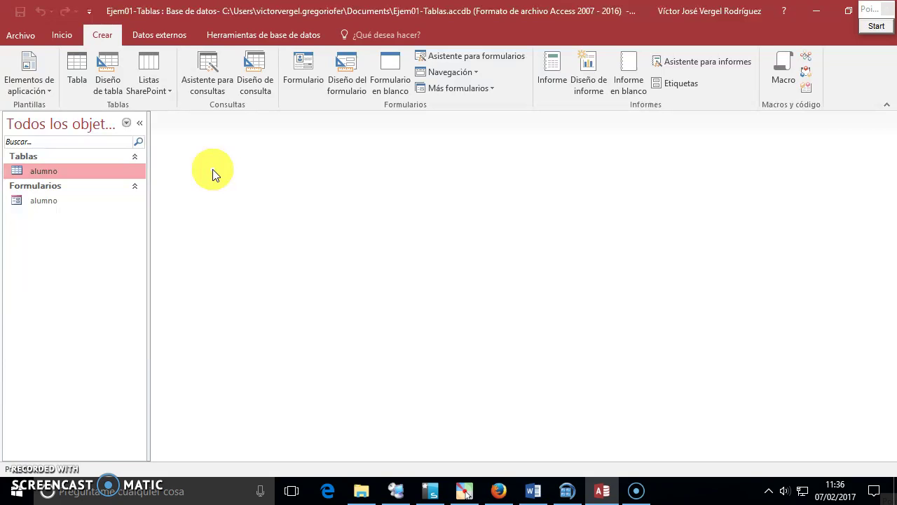
left_click(255, 83)
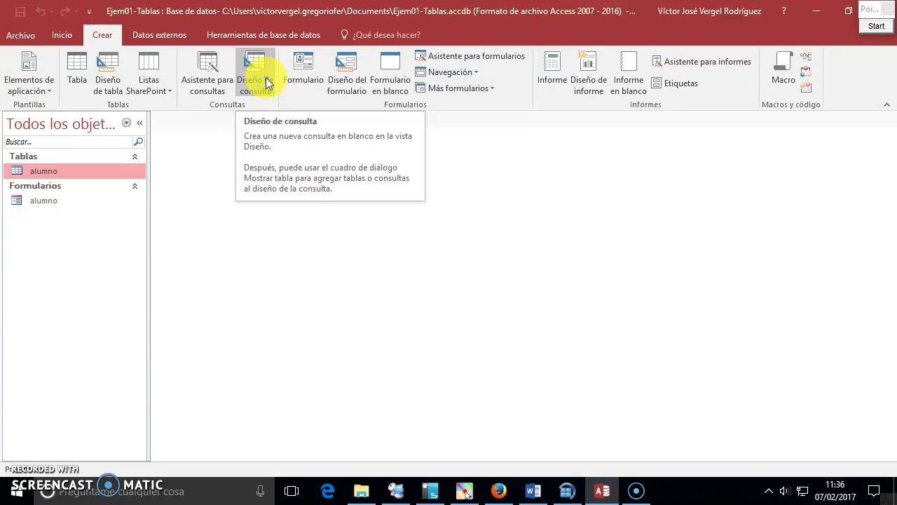
left_click(266, 77)
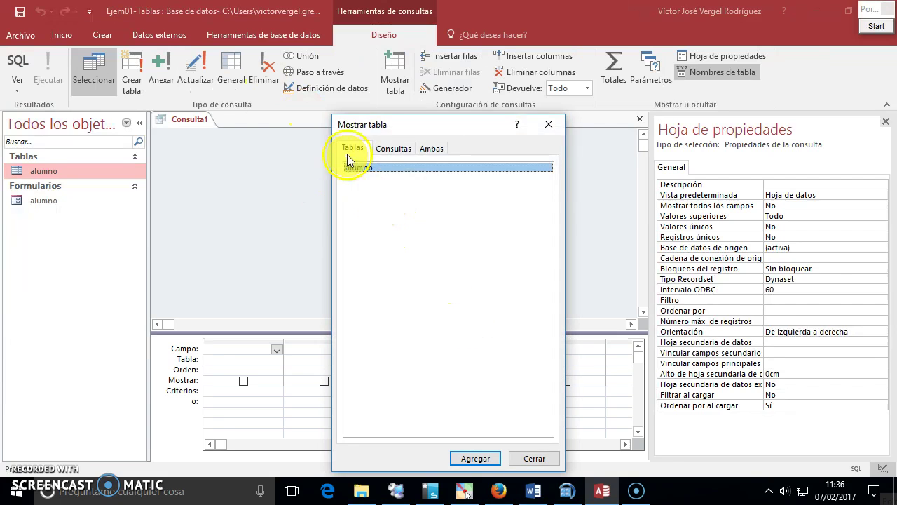
left_click_drag(369, 132, 321, 56)
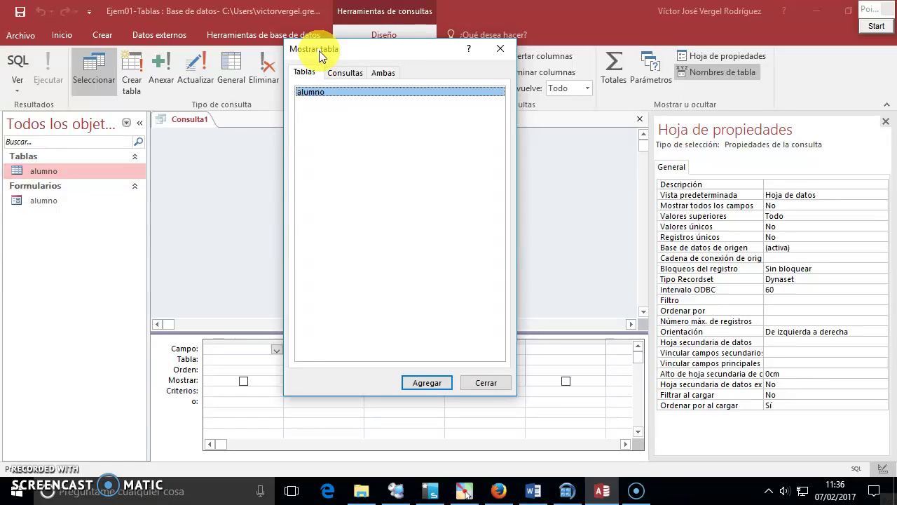
left_click_drag(321, 56, 418, 62)
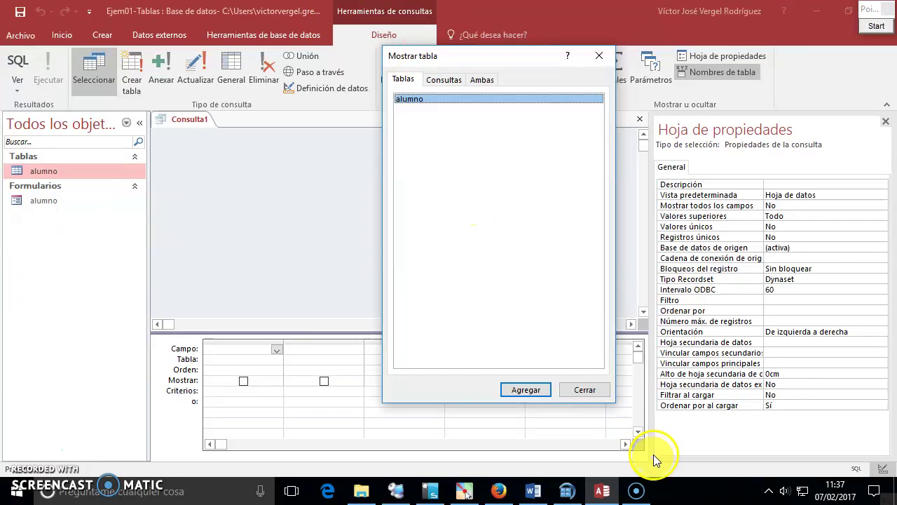
left_click(586, 390)
right_click(186, 117)
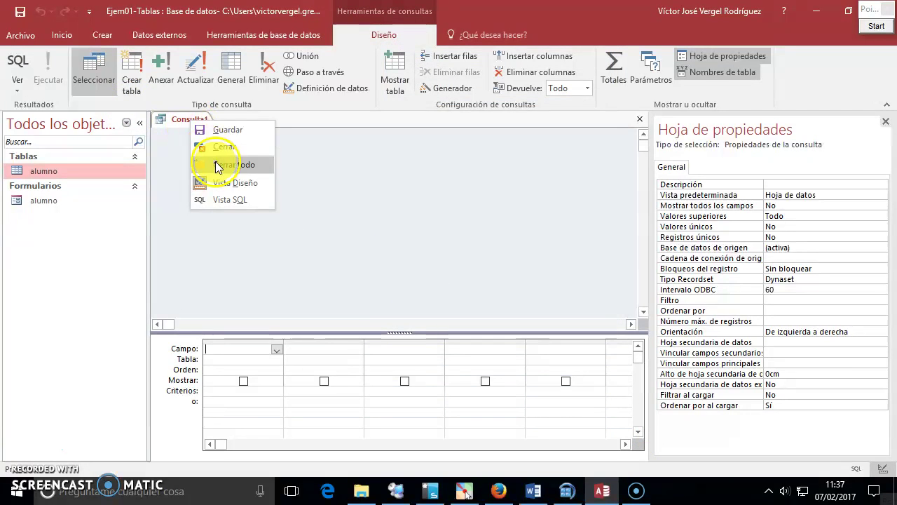
left_click(216, 143)
Create a new query in Design view, add the alumno table to it and lengthen its field list.
left_click(102, 35)
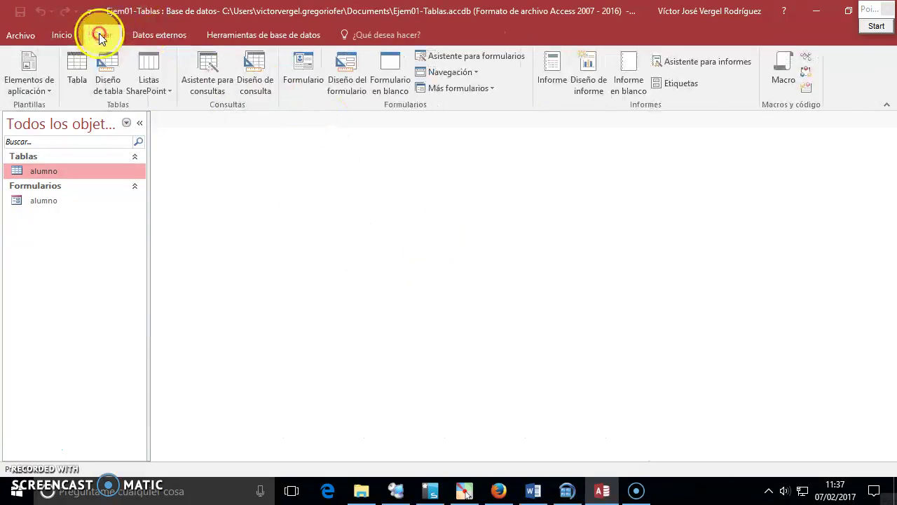
left_click(257, 83)
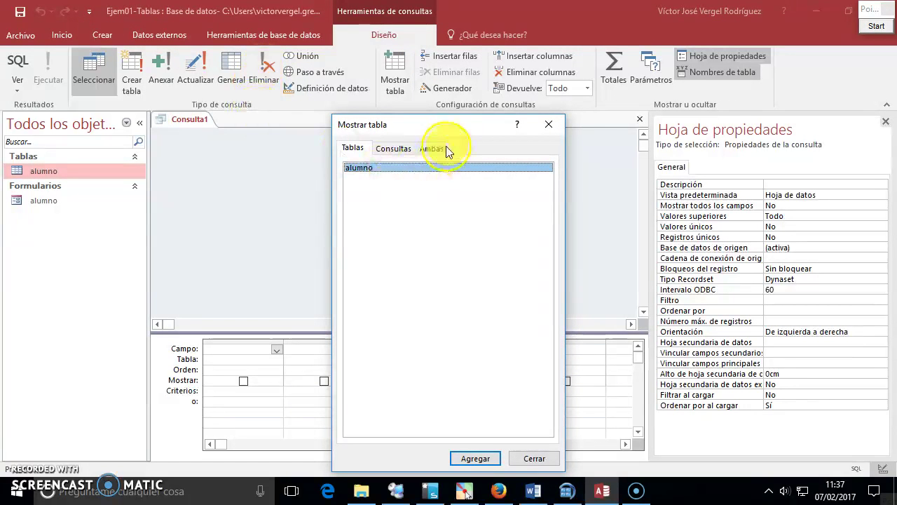
left_click_drag(450, 131, 492, 94)
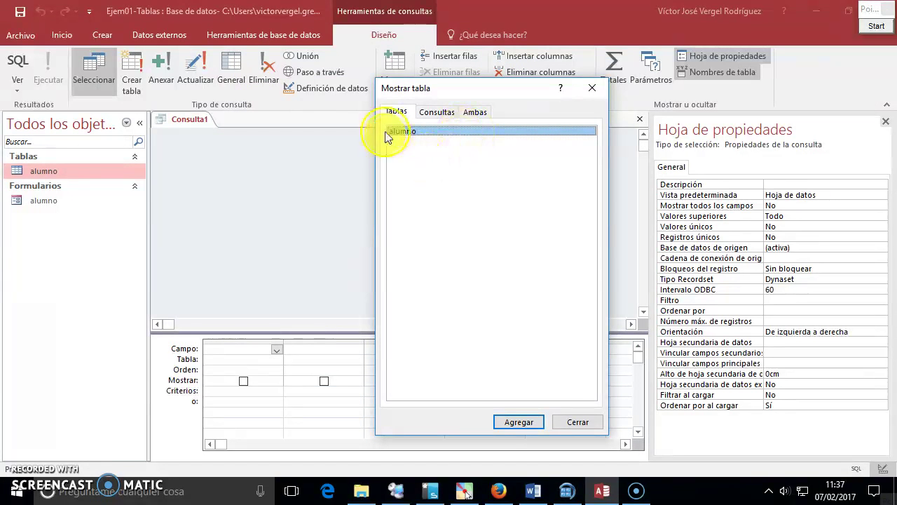
double_click(410, 131)
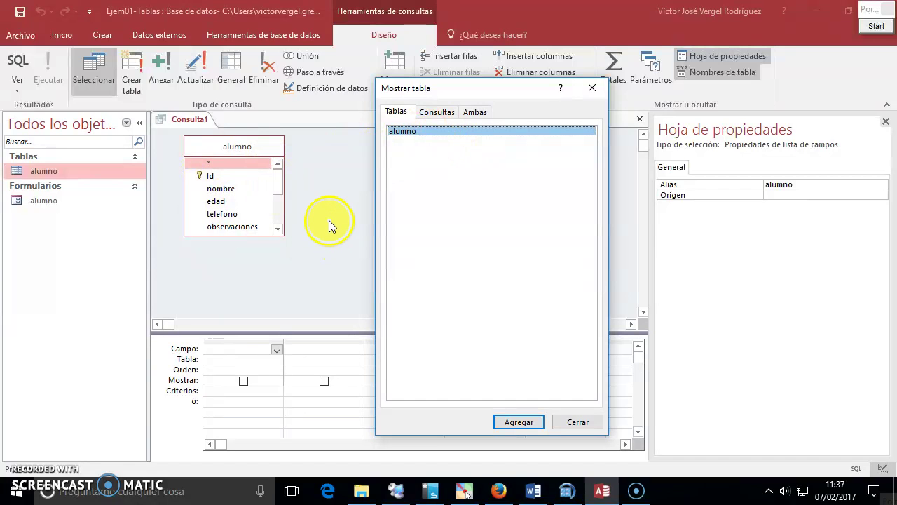
left_click(602, 91)
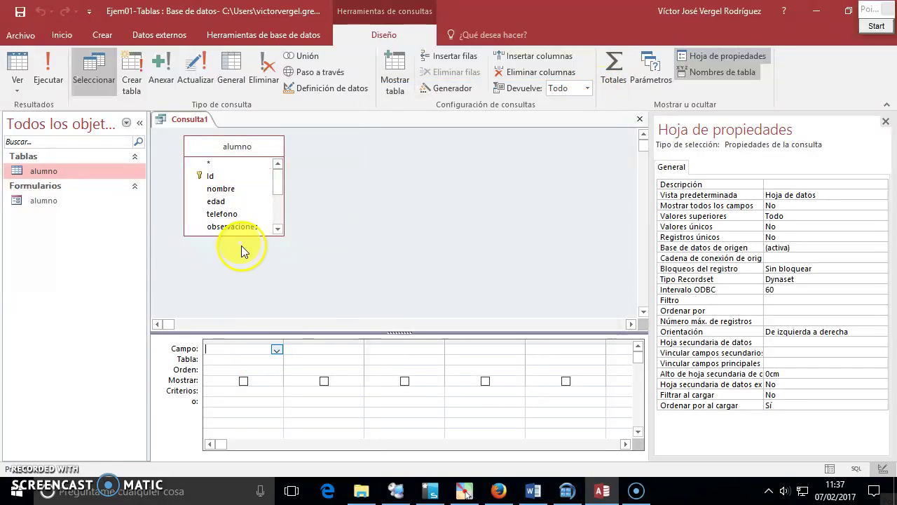
left_click_drag(239, 235, 231, 316)
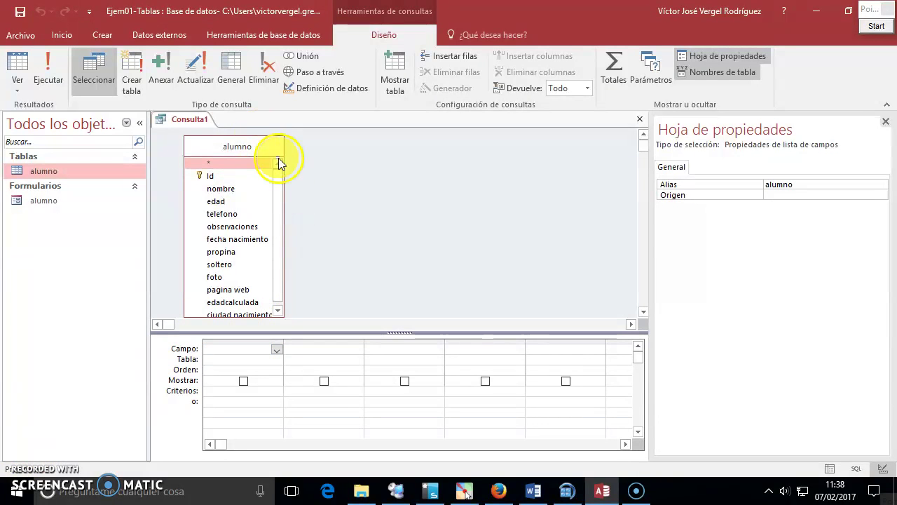
Add the nombre, edad, telefono and observaciones fields of the alumno table to the query design grid.
left_click(234, 192)
double_click(234, 191)
double_click(225, 201)
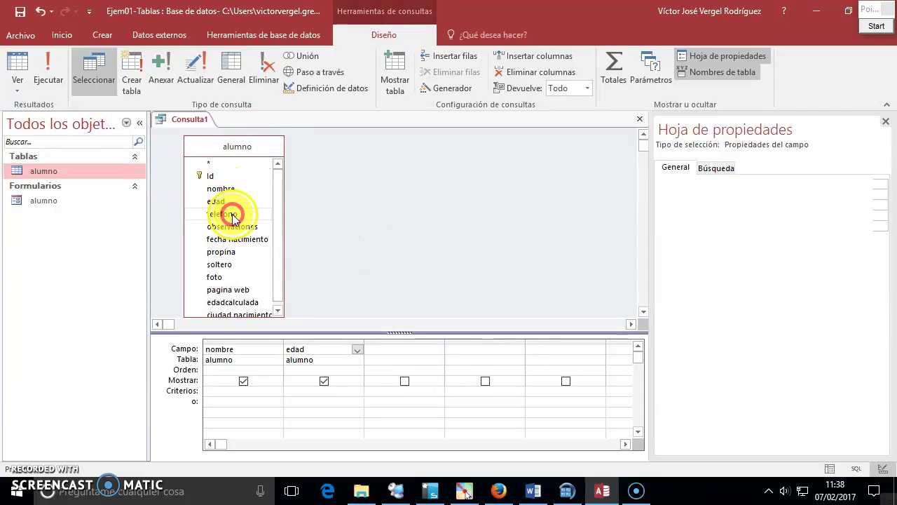
double_click(232, 213)
double_click(238, 226)
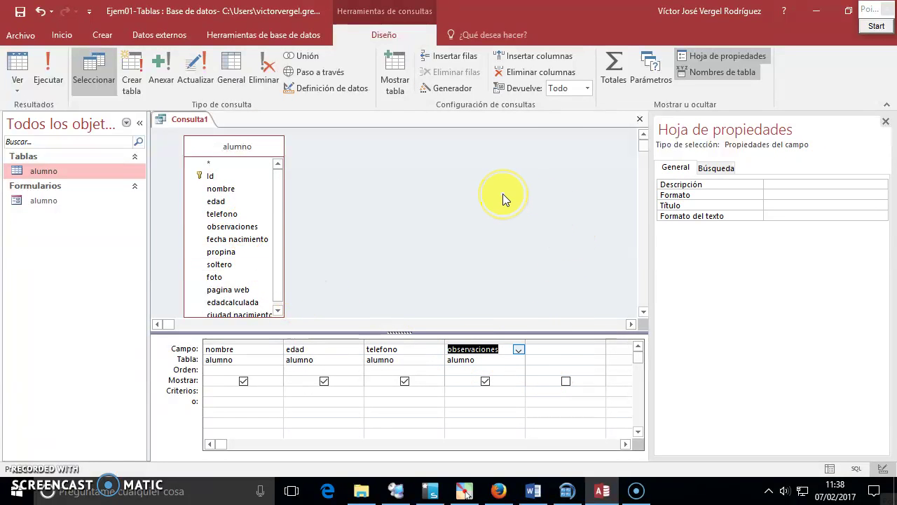
Save the new query under the name Consulta01-Basica.
right_click(181, 120)
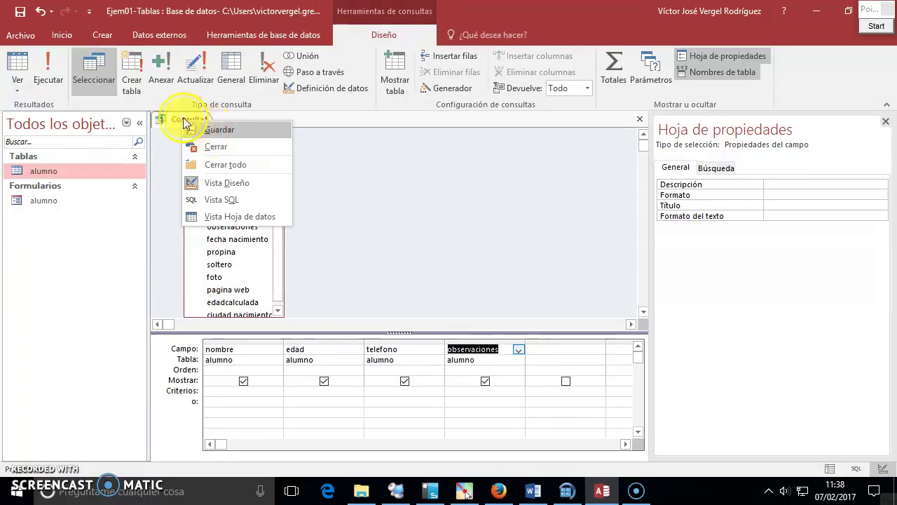
right_click(177, 116)
right_click(180, 121)
left_click(216, 127)
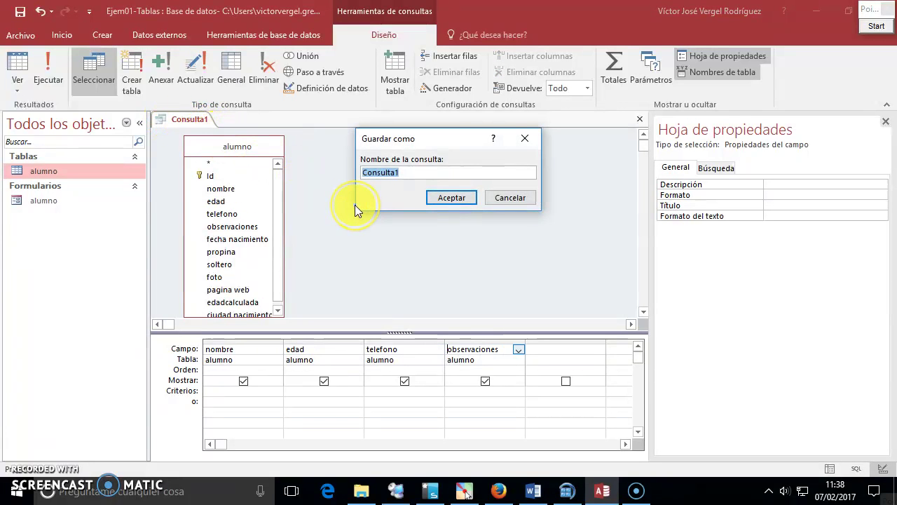
type("Conu")
key("BackSpace")
type("sulta1")
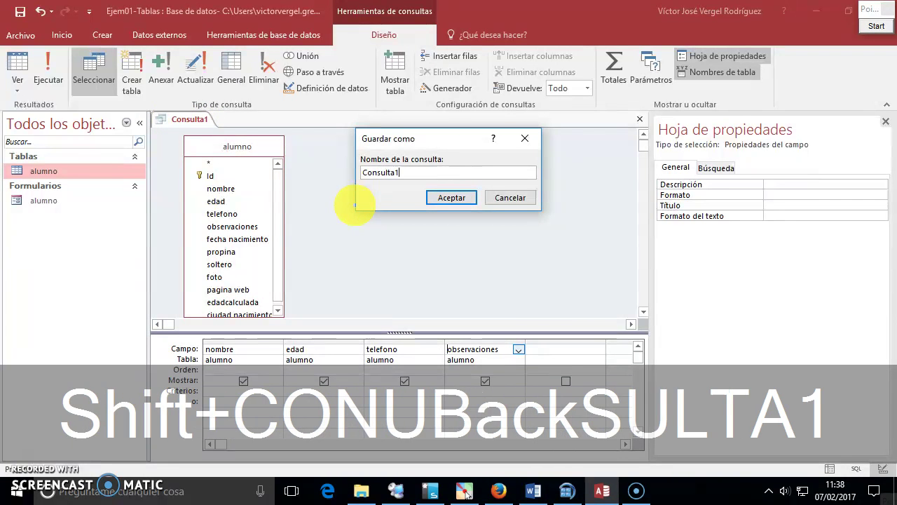
key("BackSpace")
type("01")
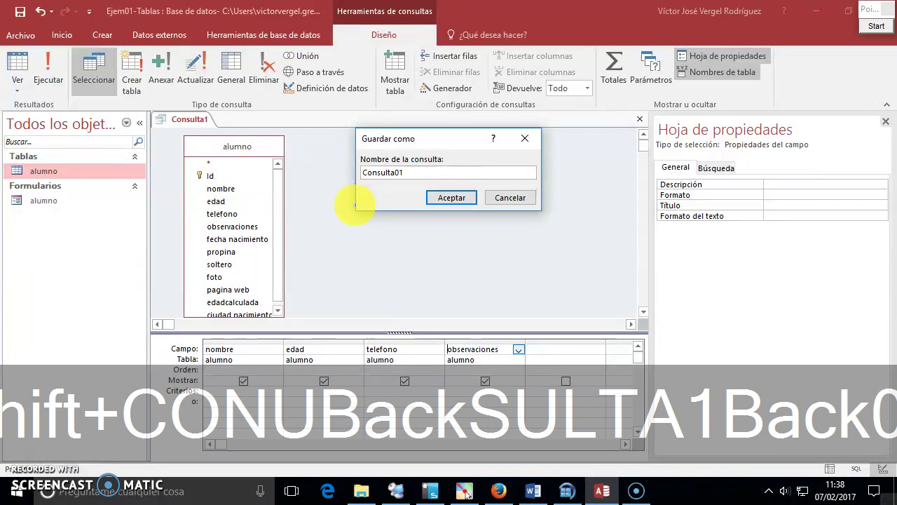
type("-Basic")
key("BackSpace")
key("BackSpace")
type("sica")
key("Return")
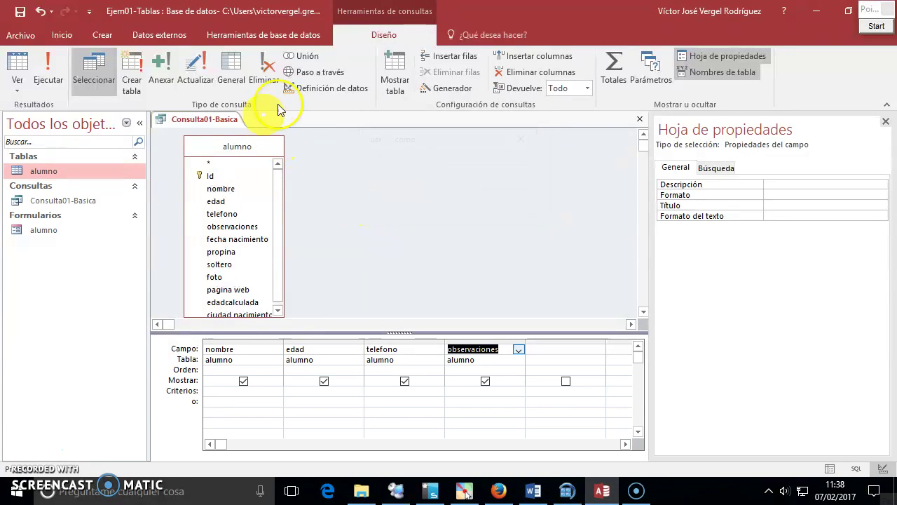
right_click(212, 120)
left_click(202, 126)
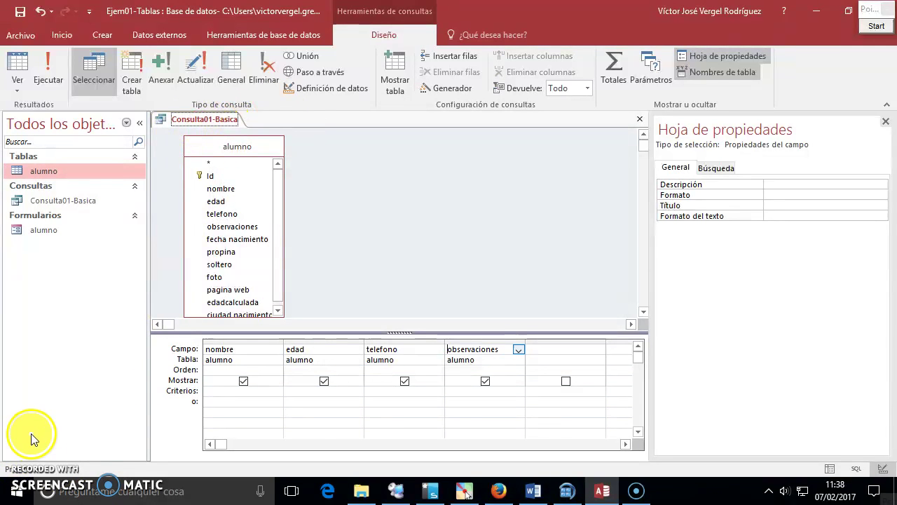
left_click(344, 174)
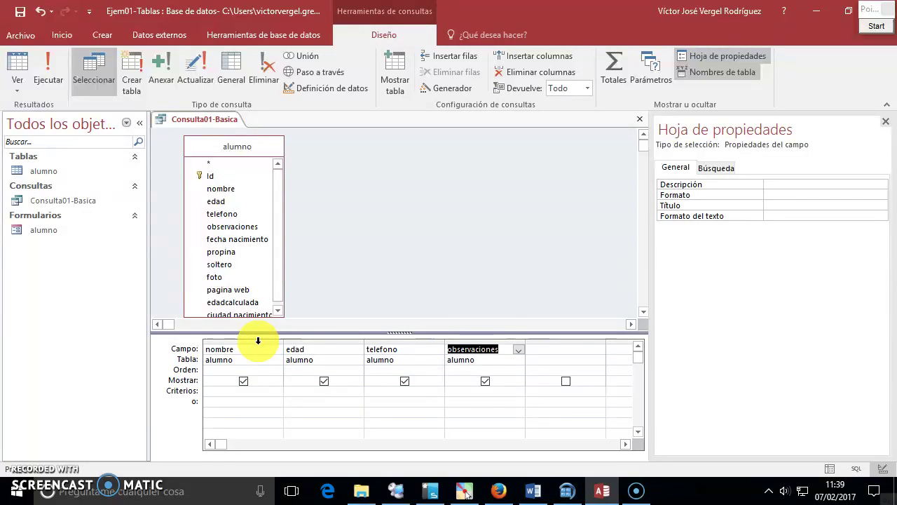
Run the Consulta01-Basica query and fit all four result columns to their contents.
left_click(52, 70)
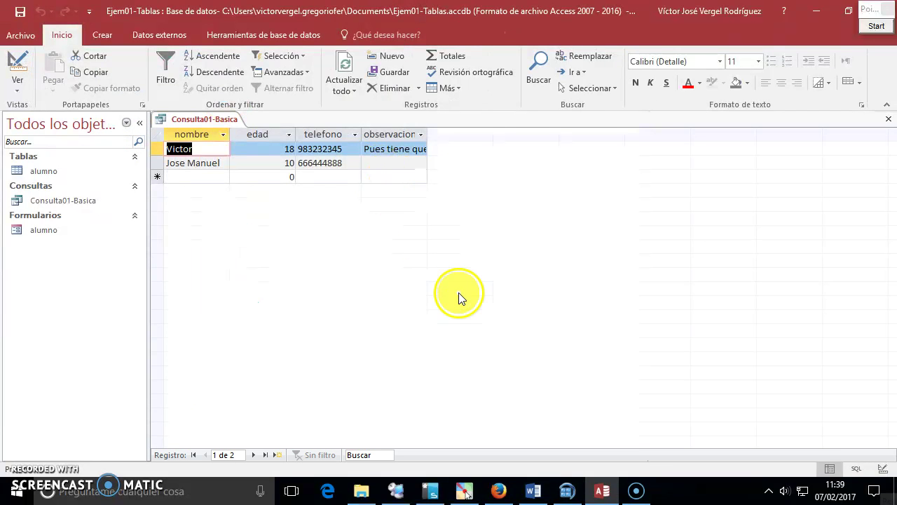
left_click_drag(396, 134, 194, 133)
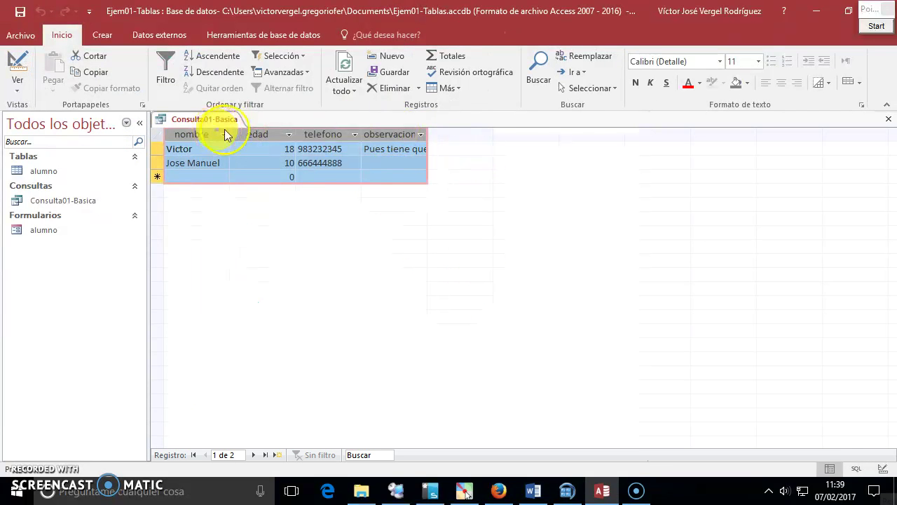
double_click(297, 132)
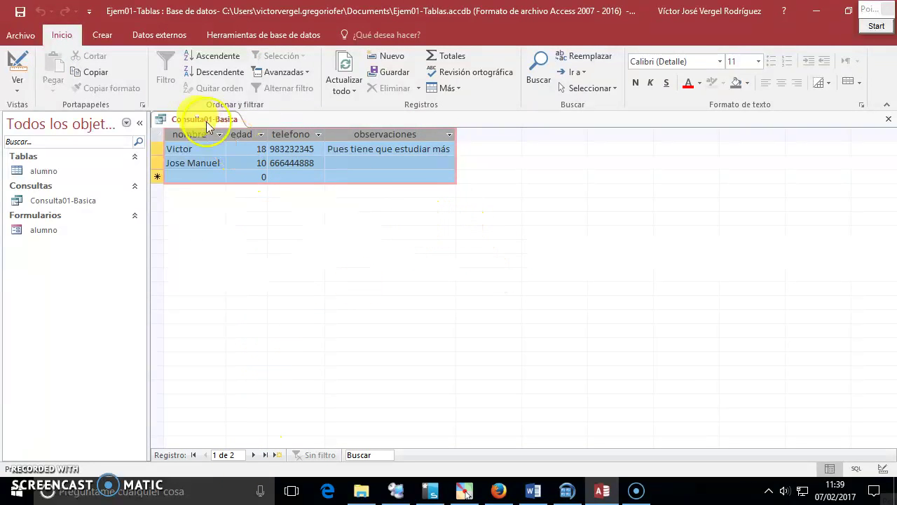
left_click(202, 151)
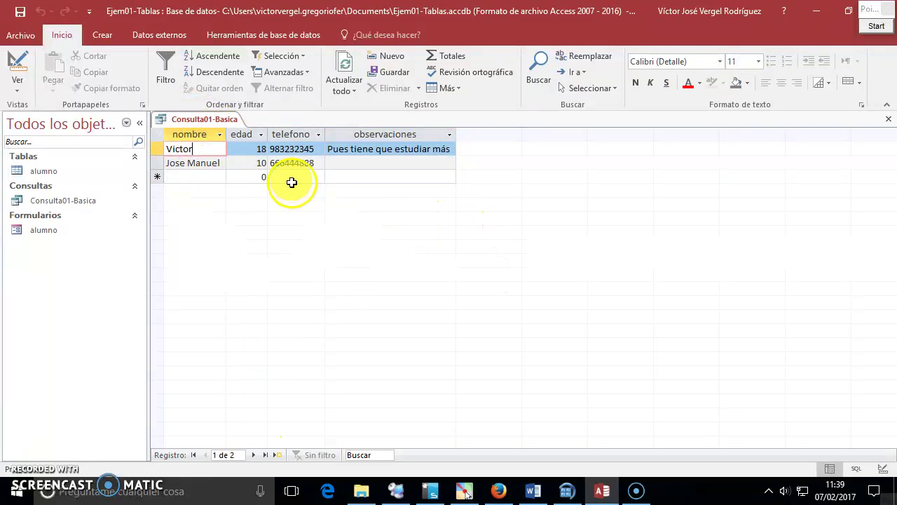
Open the Consulta01-Basica query in Design view, run it again and return it to Design view.
right_click(197, 120)
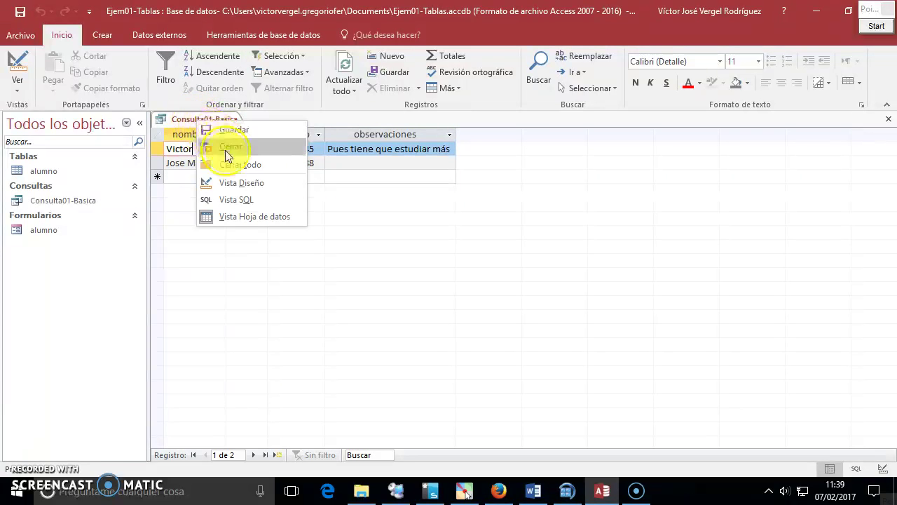
left_click(242, 184)
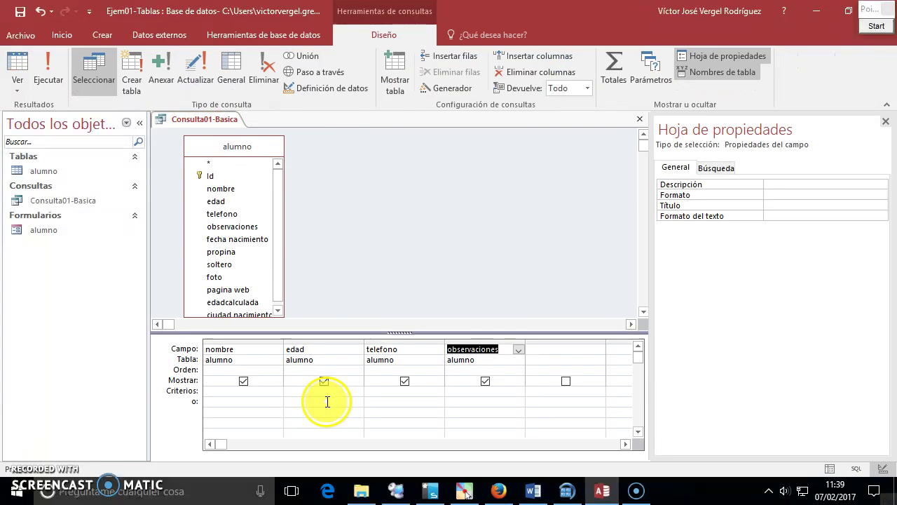
left_click(48, 66)
right_click(204, 121)
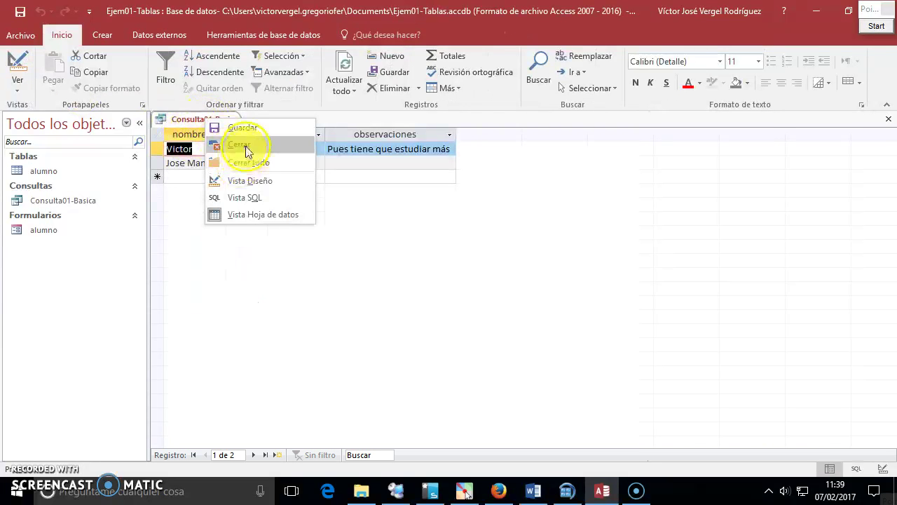
left_click(252, 180)
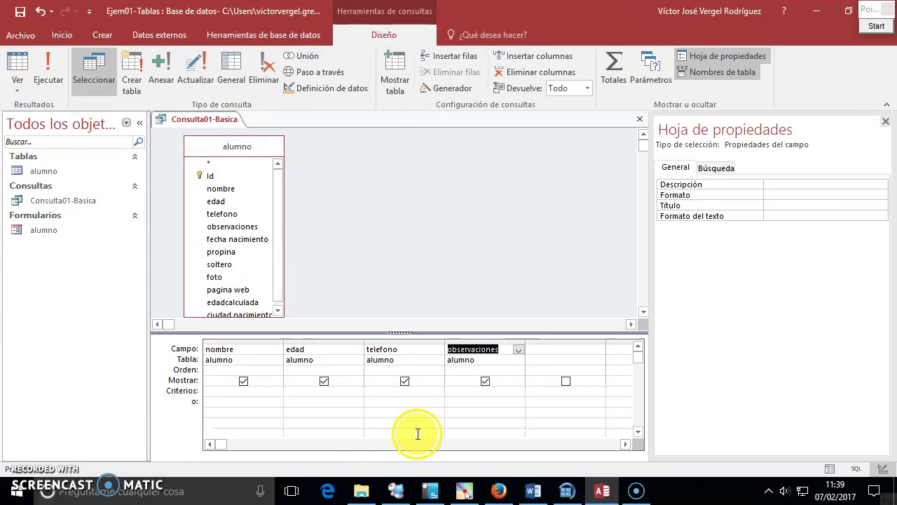
left_click(432, 207)
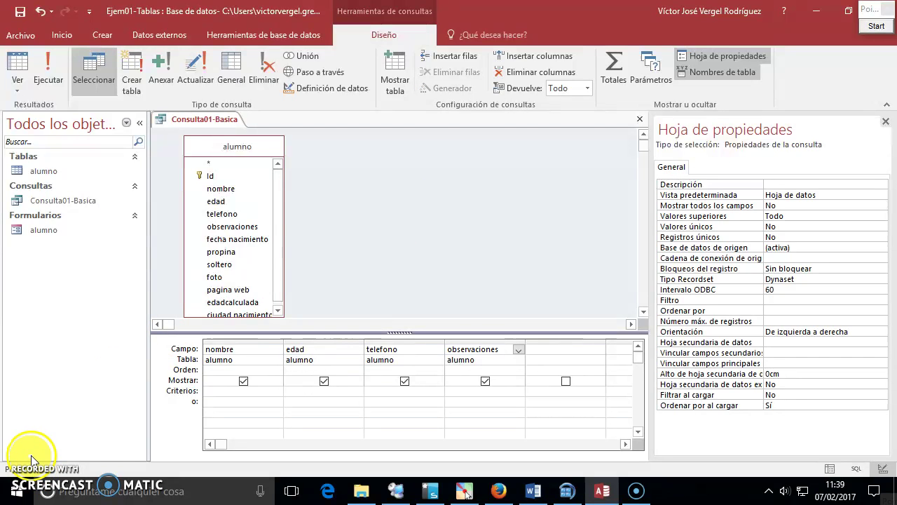
Reorder the fields in the design grid to observaciones, edad, nombre, telefono by moving whole columns.
left_click(390, 339)
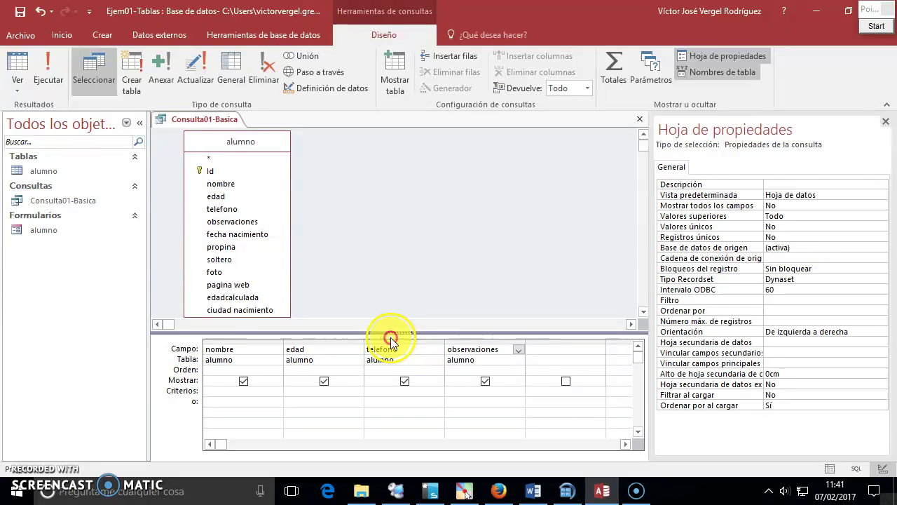
left_click(396, 342)
left_click_drag(399, 341, 291, 347)
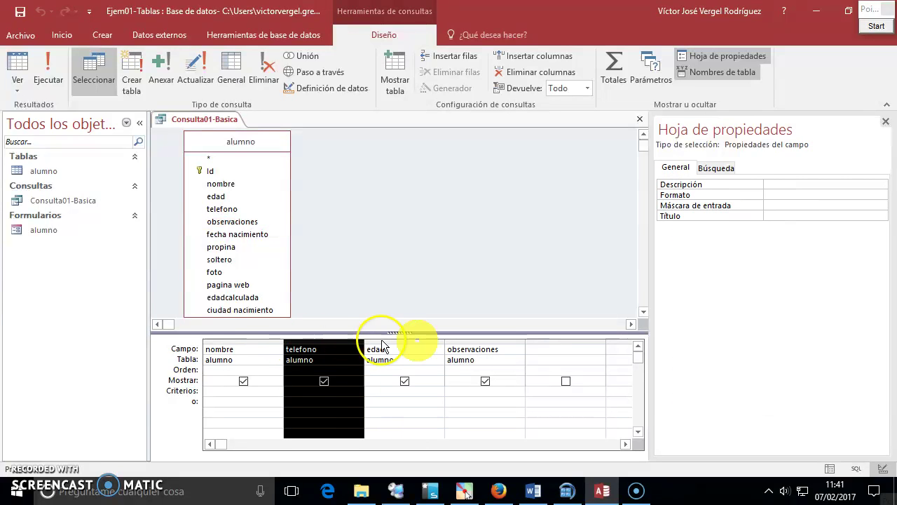
left_click(428, 343)
left_click_drag(431, 342, 219, 345)
left_click(499, 341)
left_click_drag(499, 340, 184, 350)
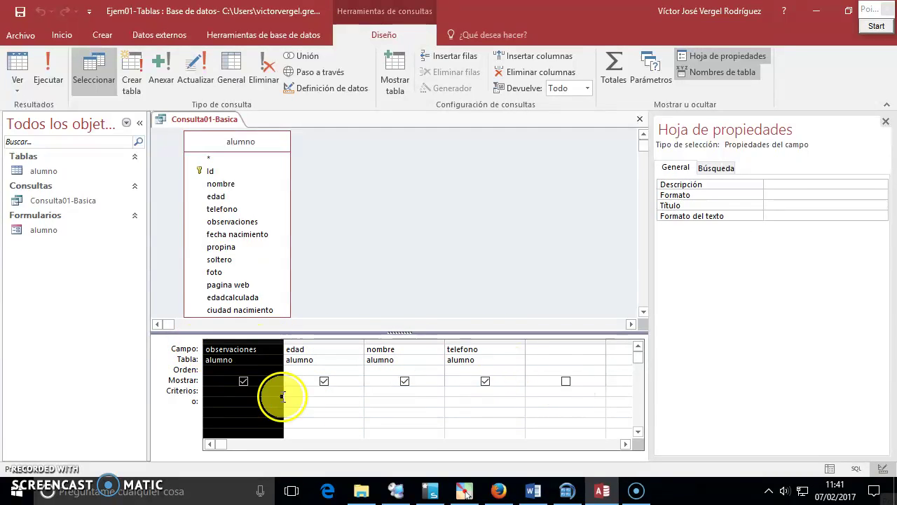
Rearrange the design grid columns into the order telefono, observaciones, nombre, edad.
left_click(294, 341)
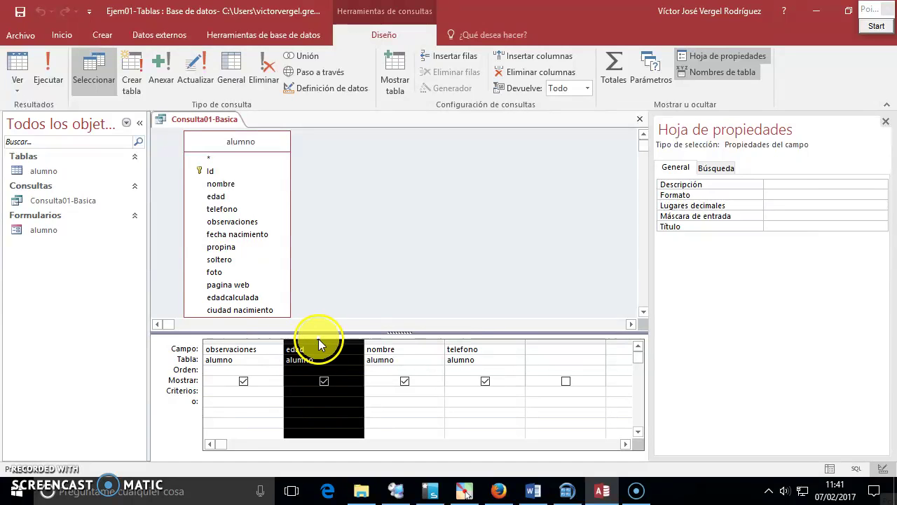
left_click_drag(319, 340, 256, 340)
left_click(487, 343)
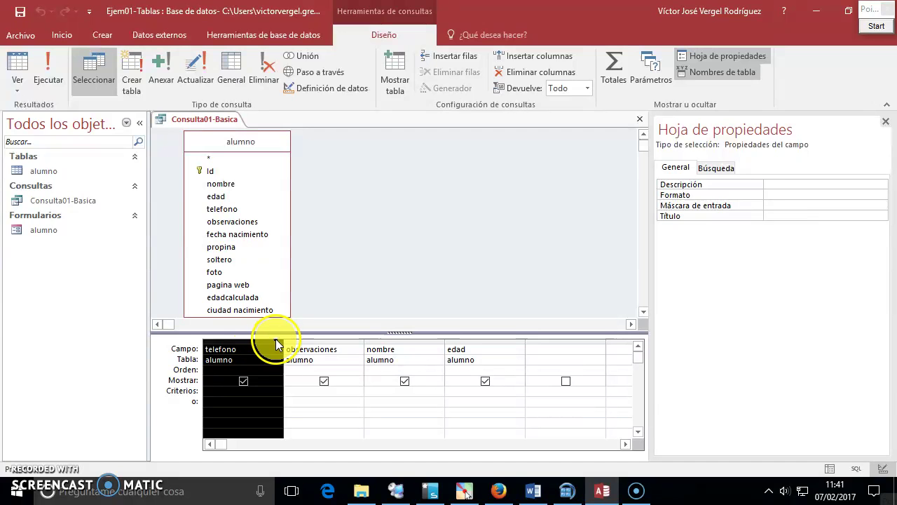
Hide the telefono and observaciones fields from the query output, run the query and return to Design view.
left_click(243, 380)
left_click(325, 381)
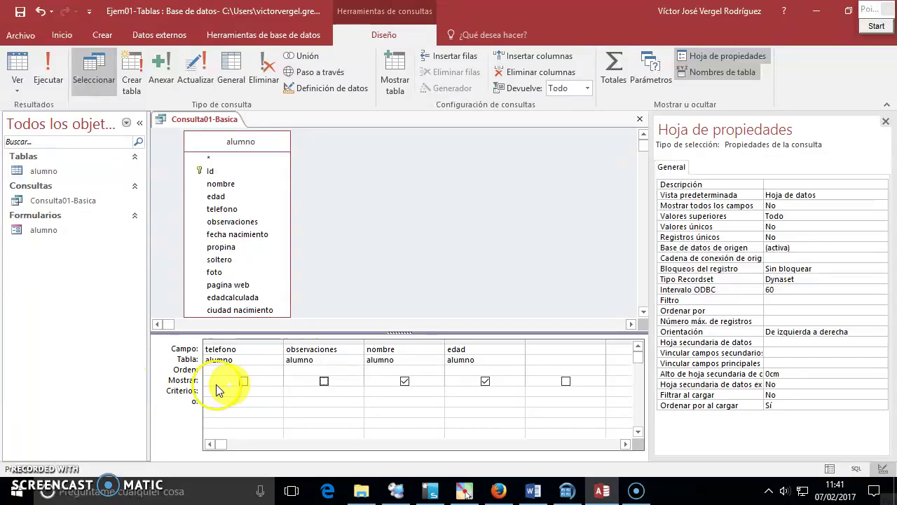
left_click(49, 66)
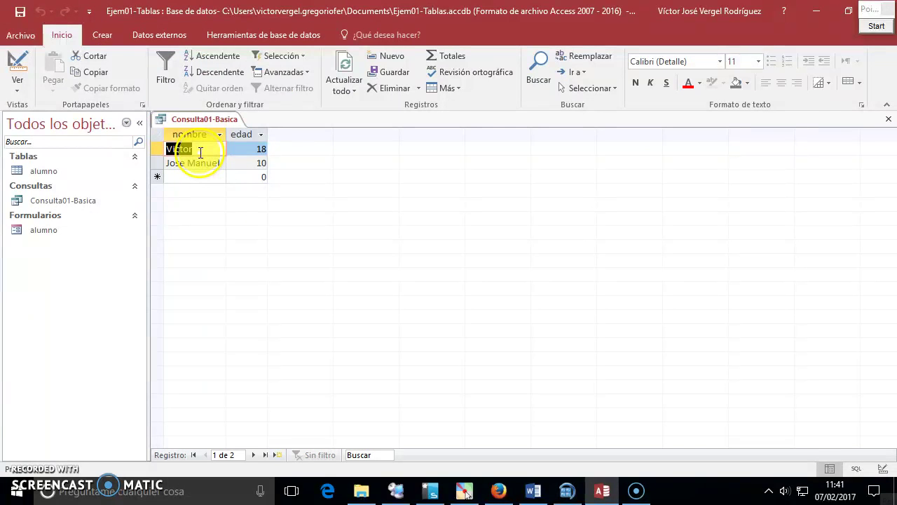
left_click(17, 67)
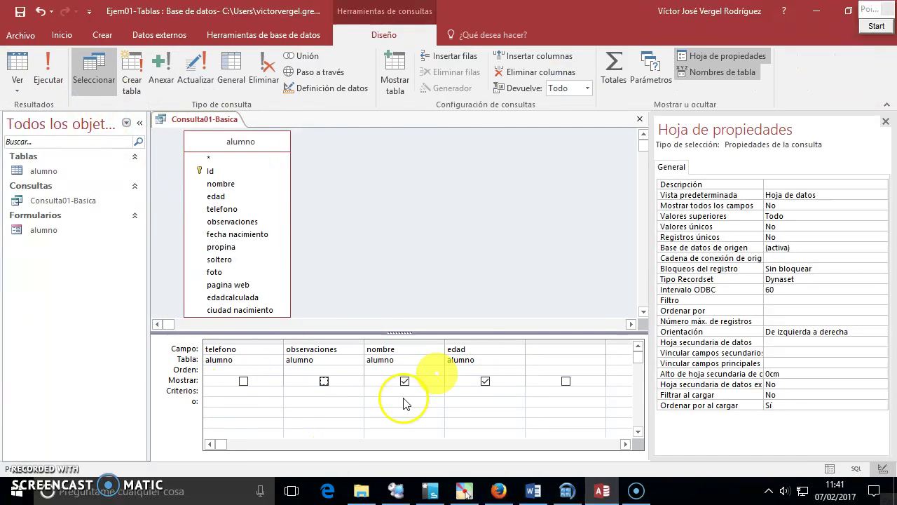
left_click_drag(310, 341, 244, 341)
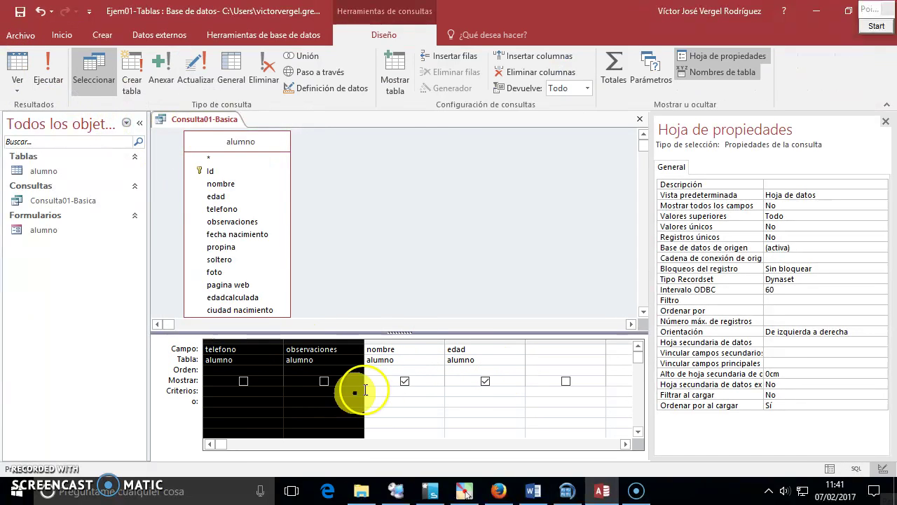
key("Escape")
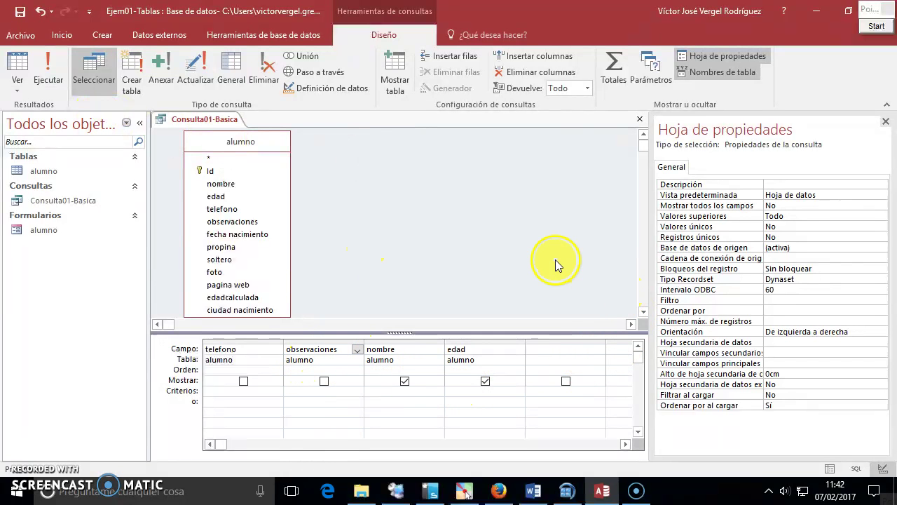
left_click(497, 350)
left_click(411, 349)
left_click(405, 380)
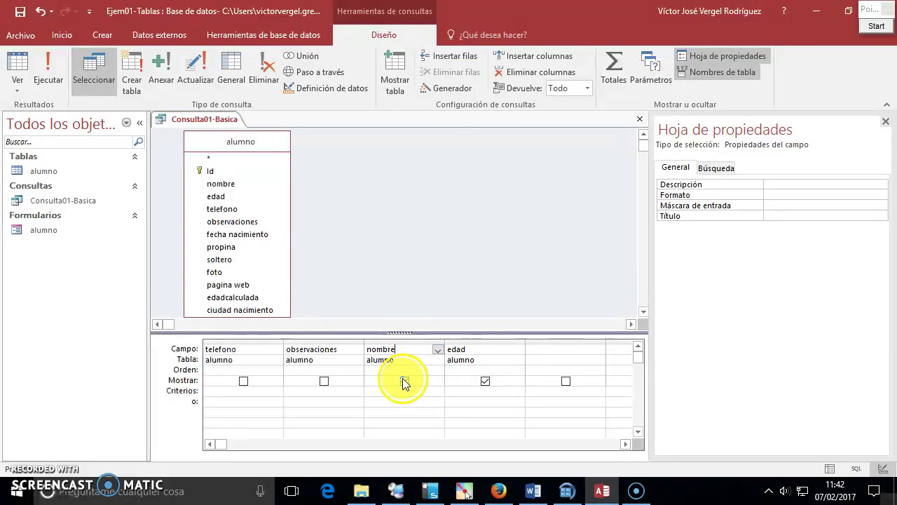
left_click(405, 380)
left_click(331, 359)
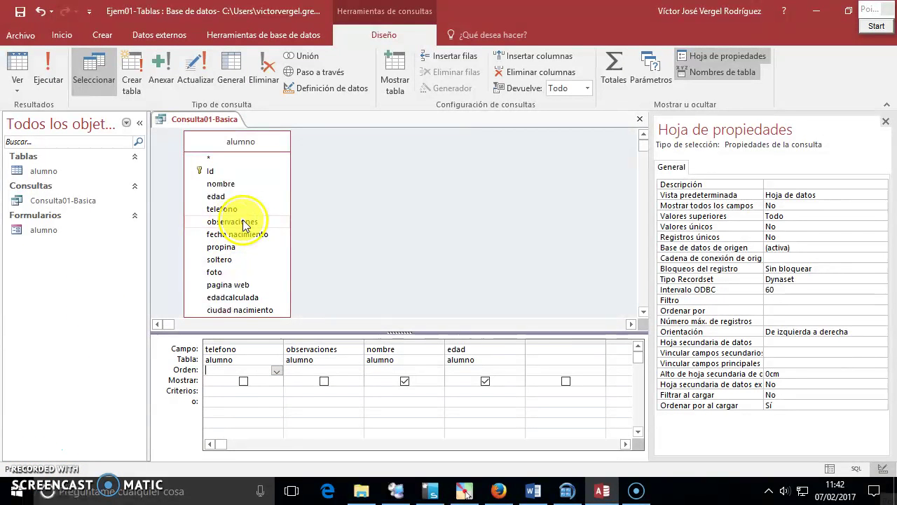
Show the telefono and observaciones fields in the query output again.
left_click(245, 383)
left_click(323, 381)
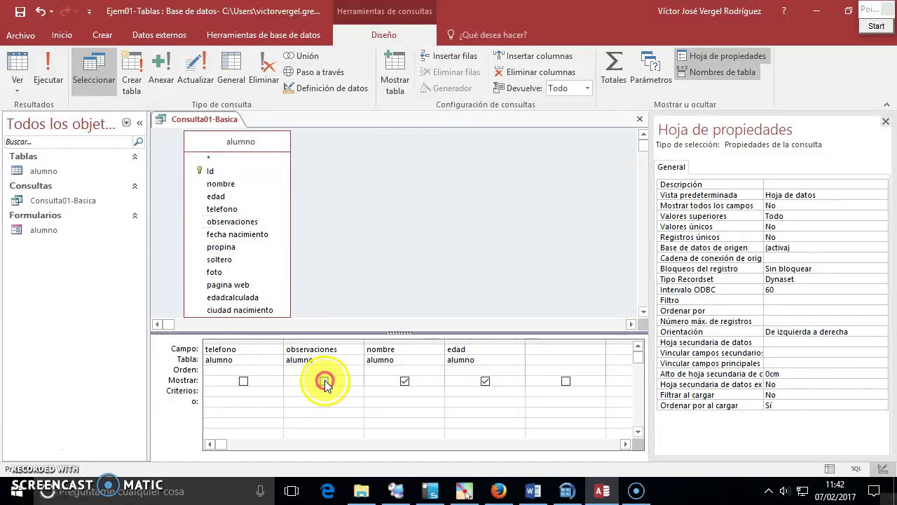
left_click(244, 380)
left_click(244, 390)
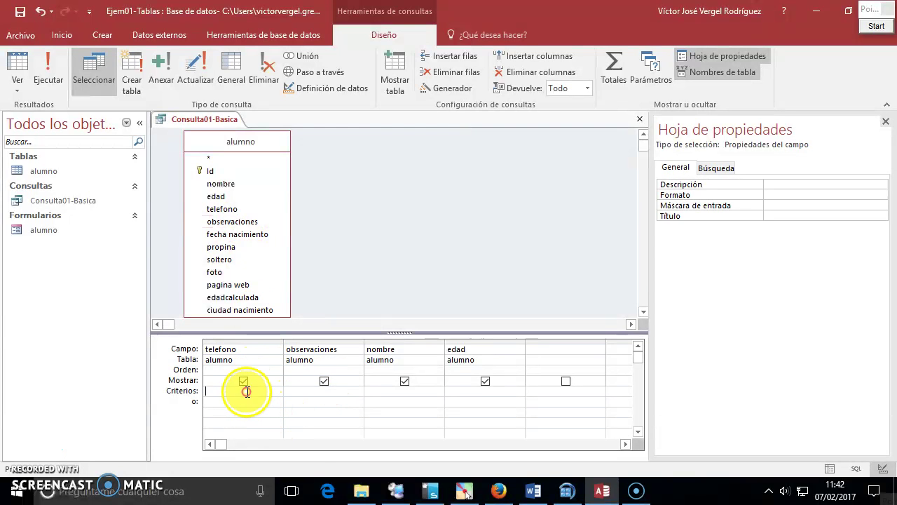
Set the criterion of the edad field to >18 and run the query.
left_click(473, 391)
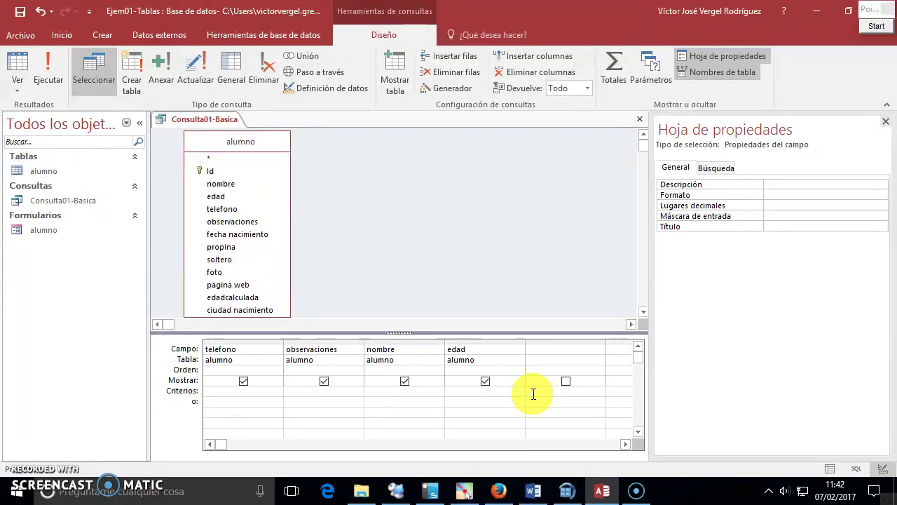
type(">")
left_click(493, 320)
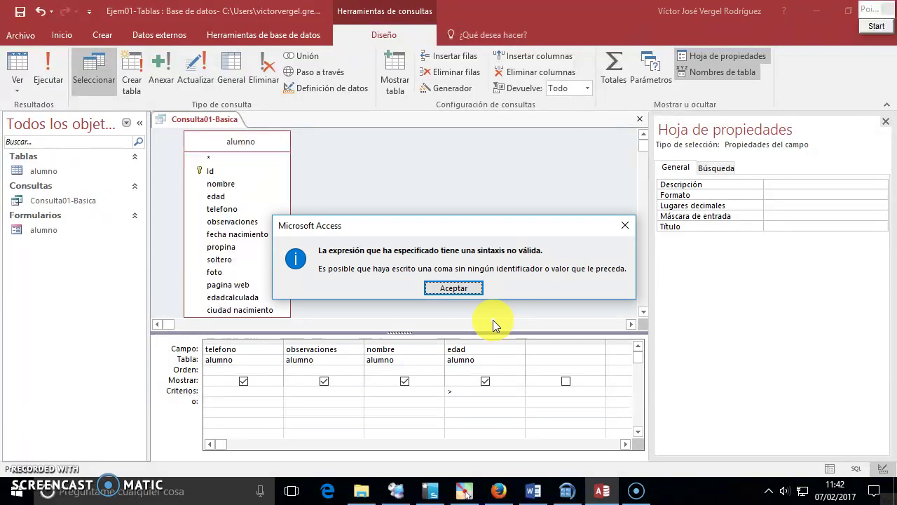
left_click(469, 290)
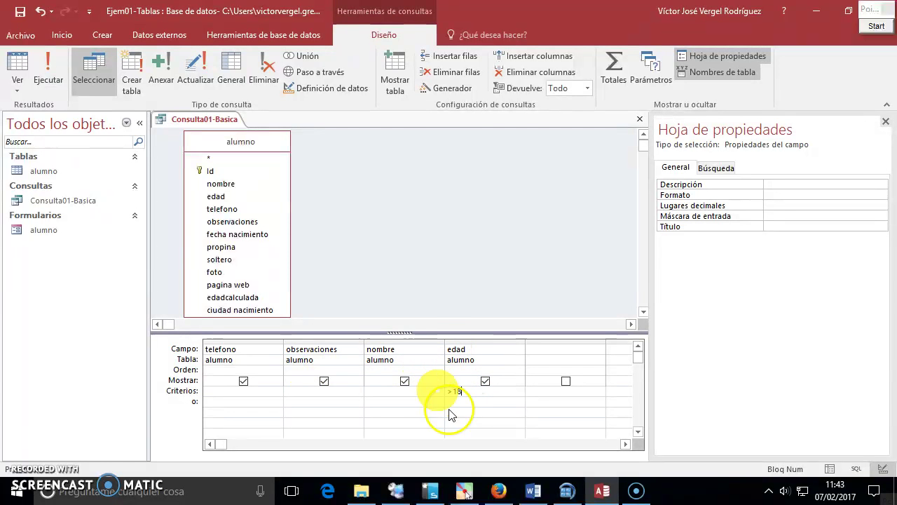
left_click_drag(464, 391, 430, 390)
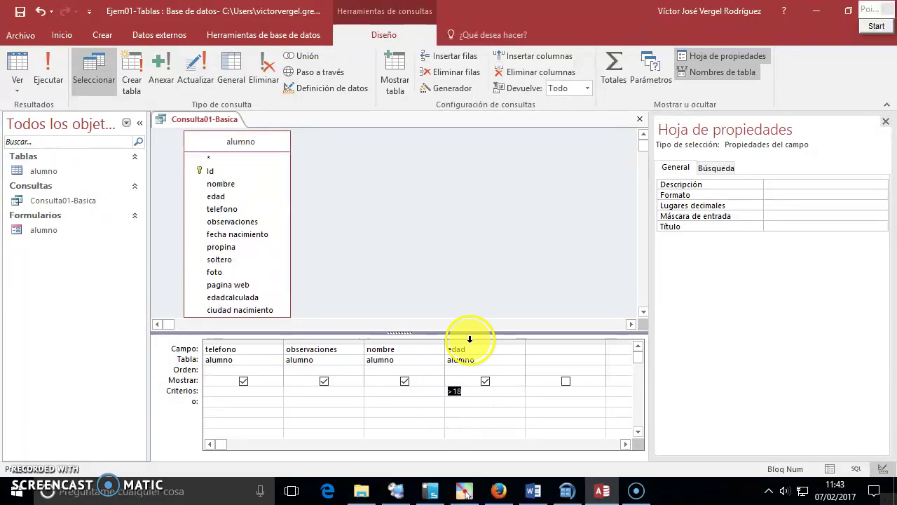
left_click(60, 59)
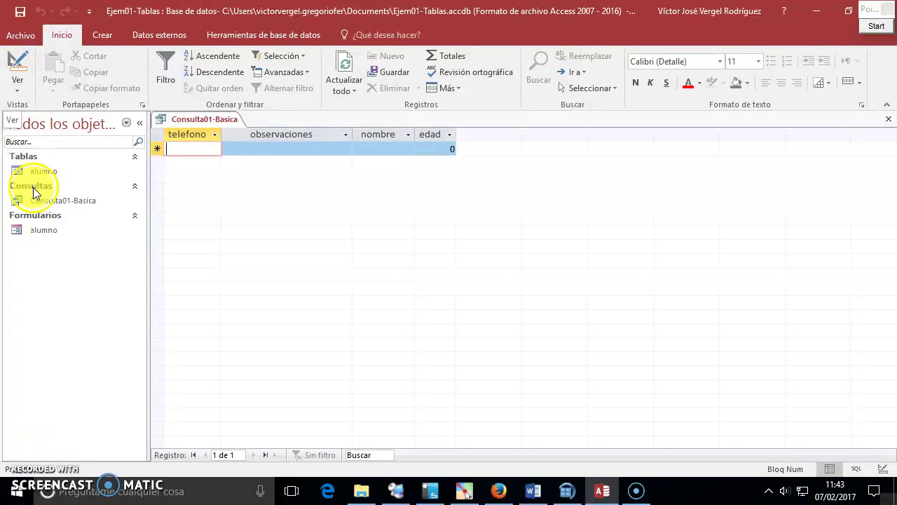
Open the alumno table to check the values in its edad column, and close the table again.
double_click(44, 173)
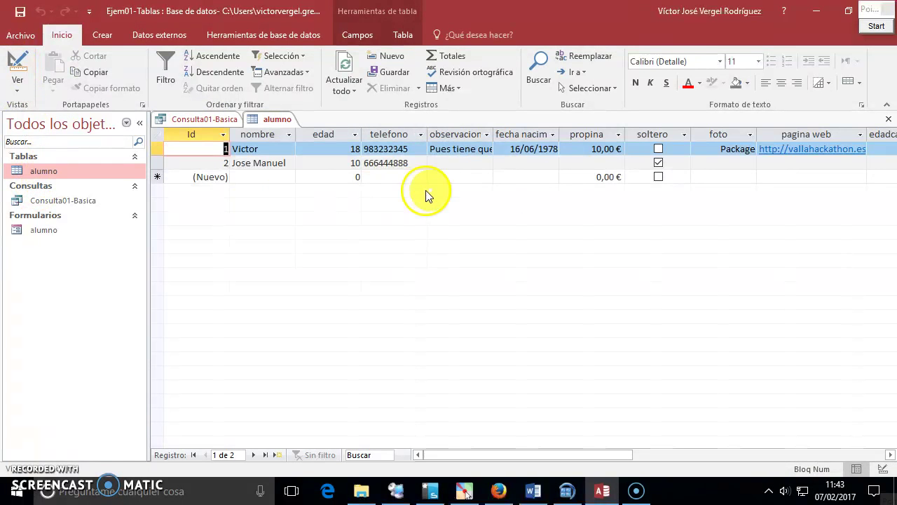
left_click(324, 134)
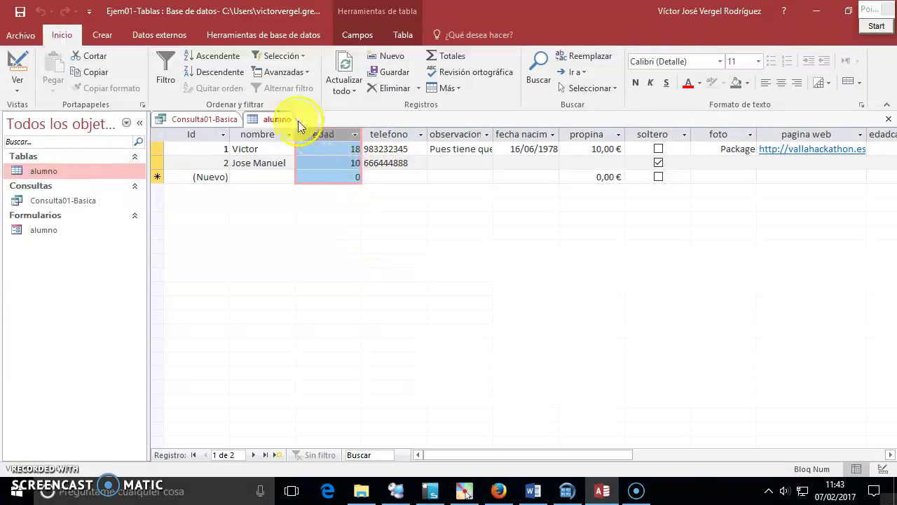
right_click(274, 120)
left_click(297, 148)
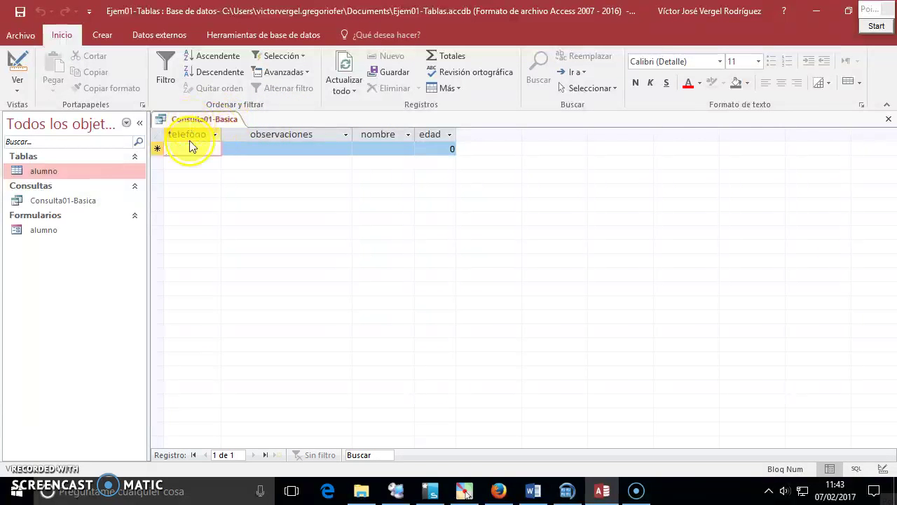
Return the query to Design view and move the edad column with its >18 criterion to the first position in the grid.
left_click(15, 69)
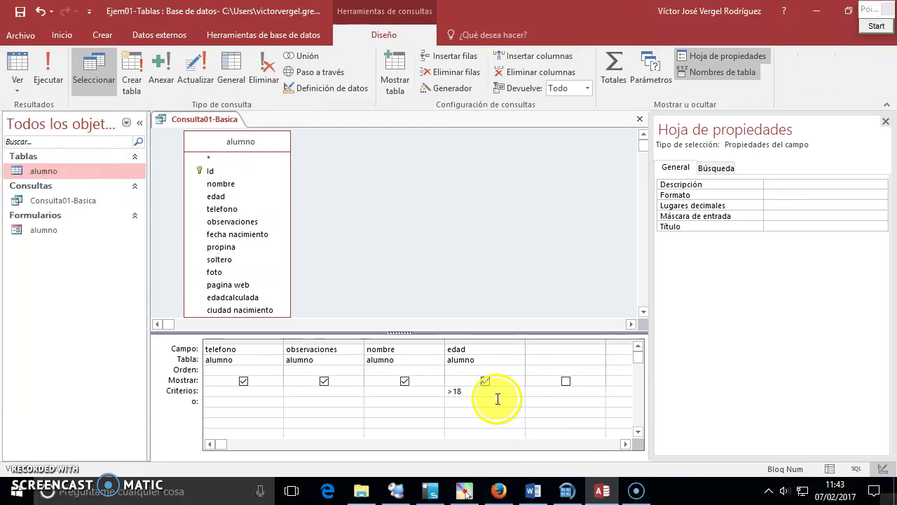
mouse_move(515, 495)
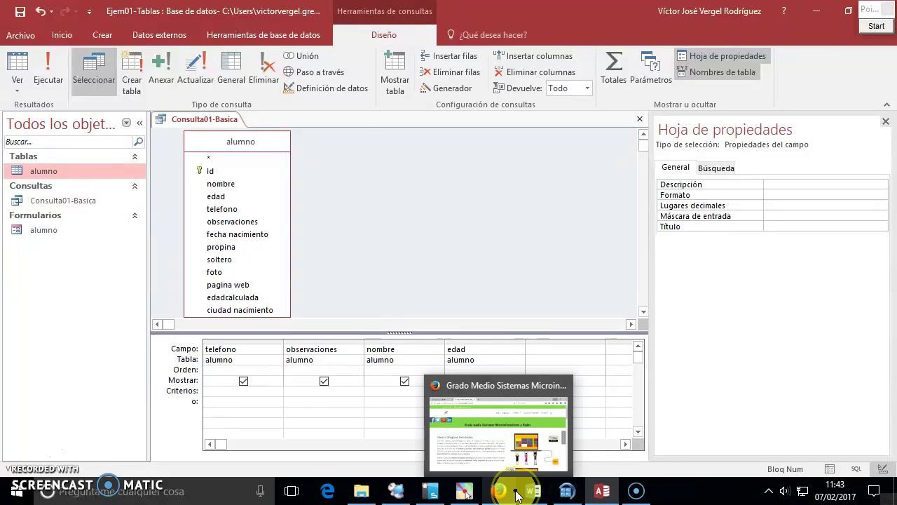
type(">18")
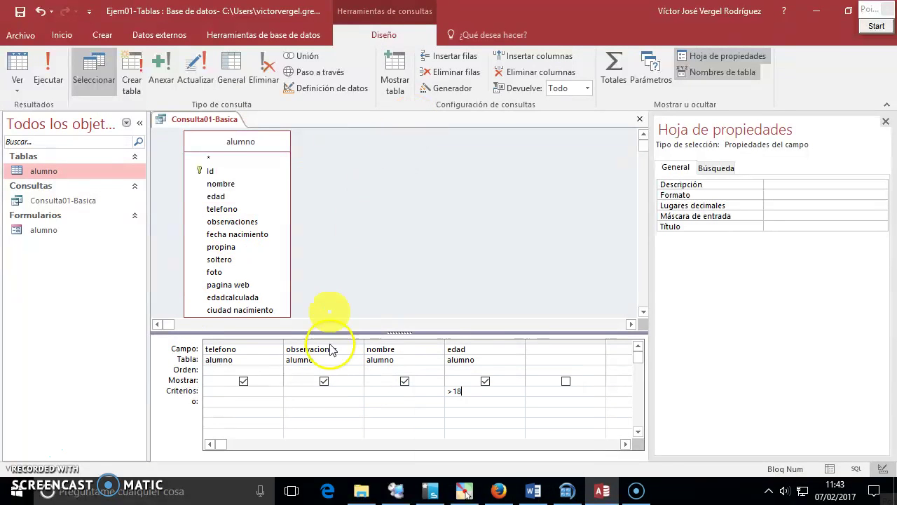
left_click(471, 343)
left_click_drag(478, 342, 262, 342)
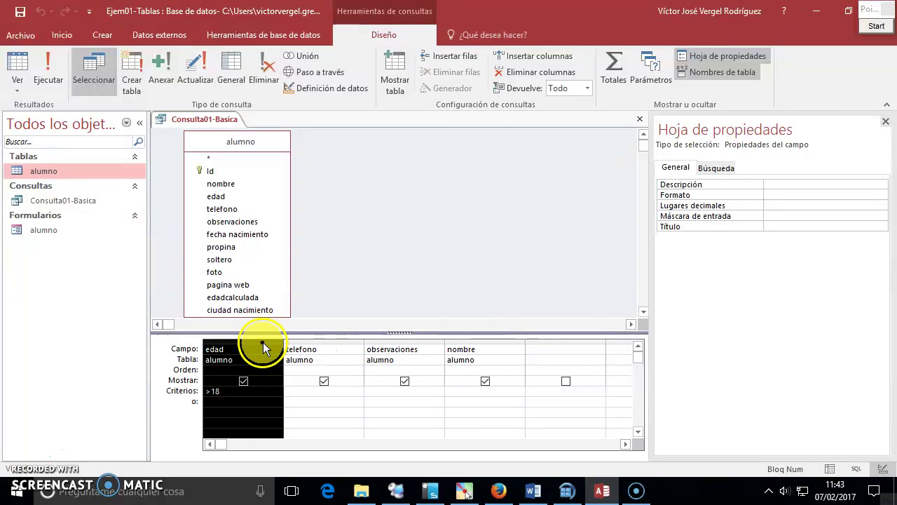
left_click(248, 404)
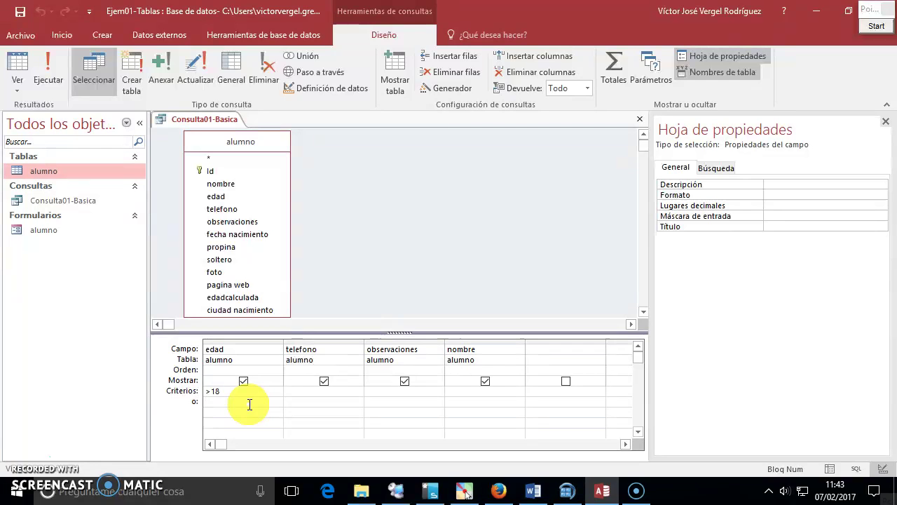
Add the telefono field a second time at the end of the design grid and delete that duplicate column.
left_click(305, 339)
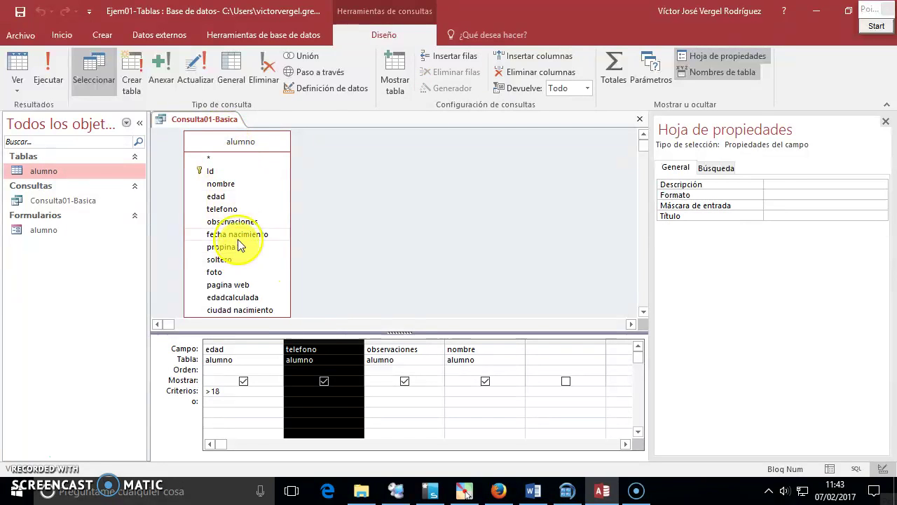
double_click(235, 206)
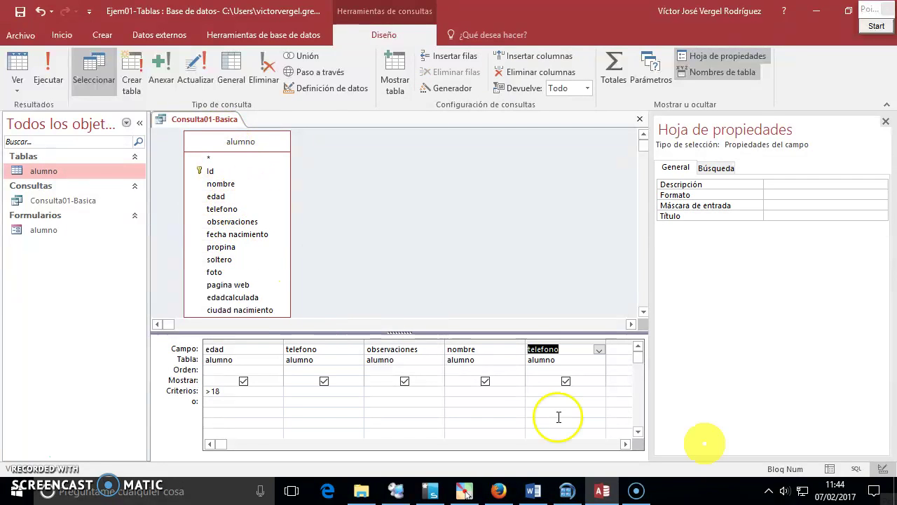
left_click(550, 342)
key("Delete")
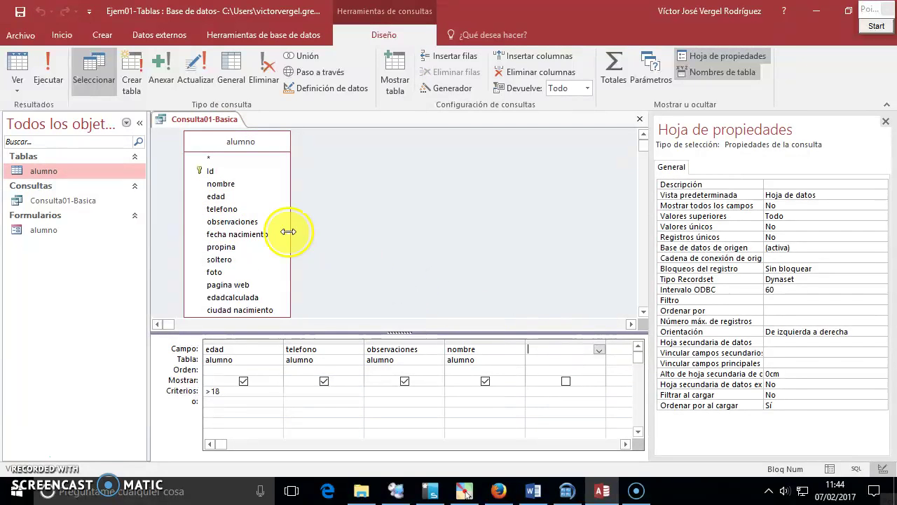
Add the edad field a second time and move the new column to the second position in the design grid.
double_click(244, 199)
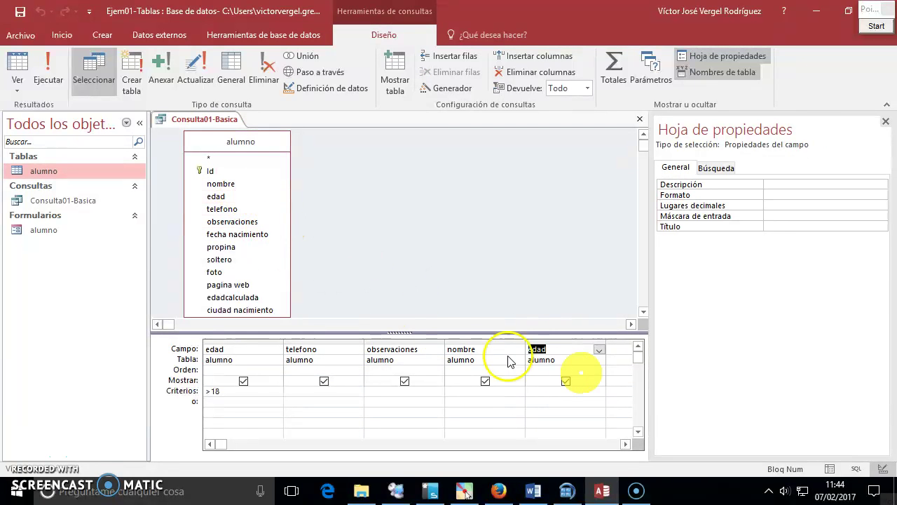
left_click(567, 338)
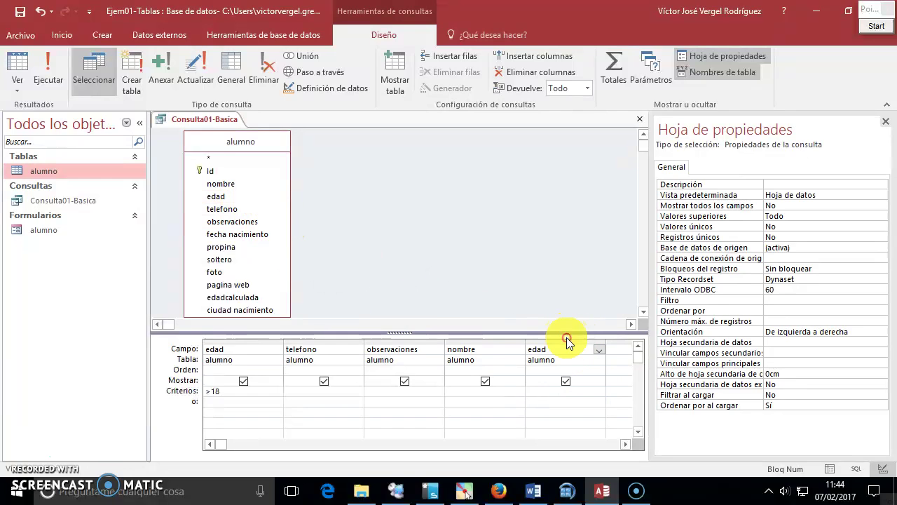
left_click(568, 348)
left_click(566, 341)
left_click_drag(566, 341, 321, 358)
Set the criteria of the two edad columns to >=18 in the first and <25 in the second, and run the query.
left_click(314, 395)
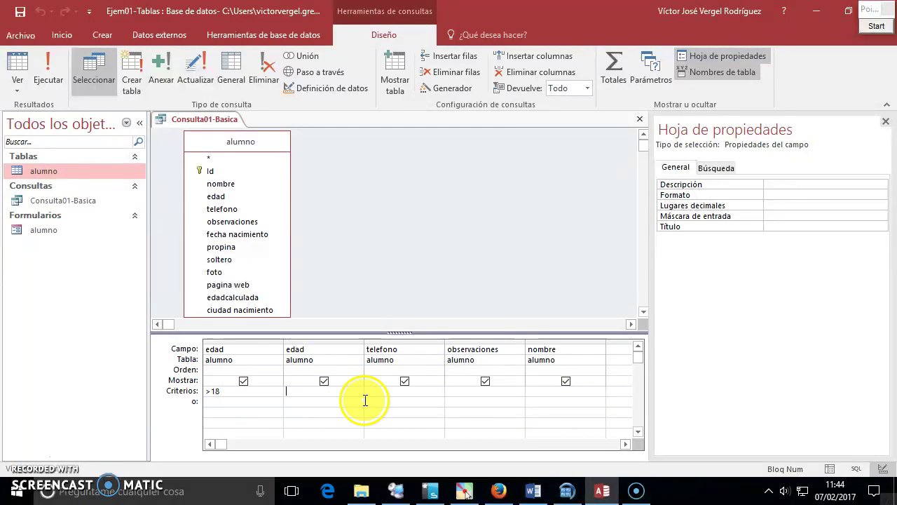
left_click(210, 390)
key("Return")
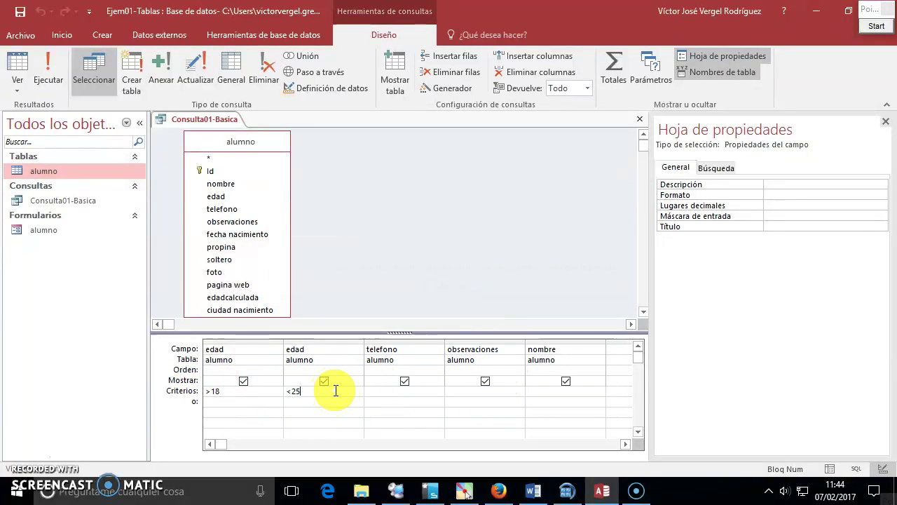
left_click(211, 391)
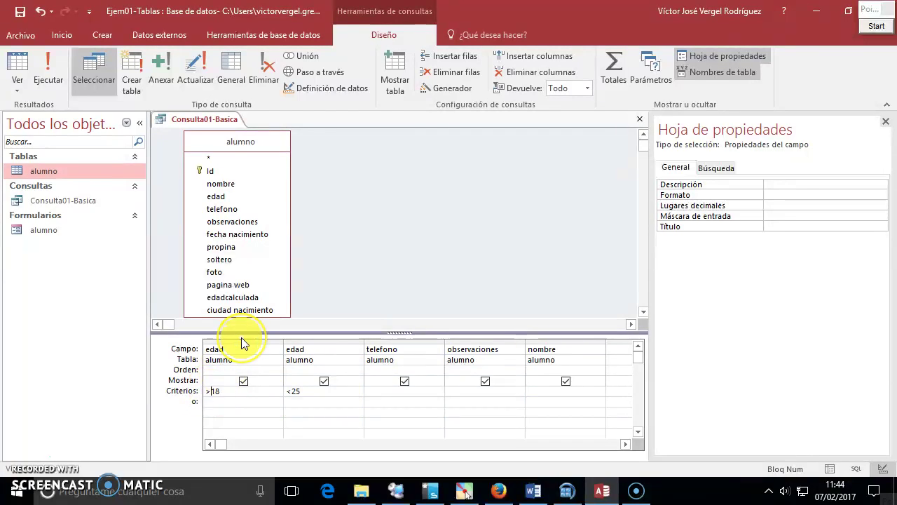
type("=")
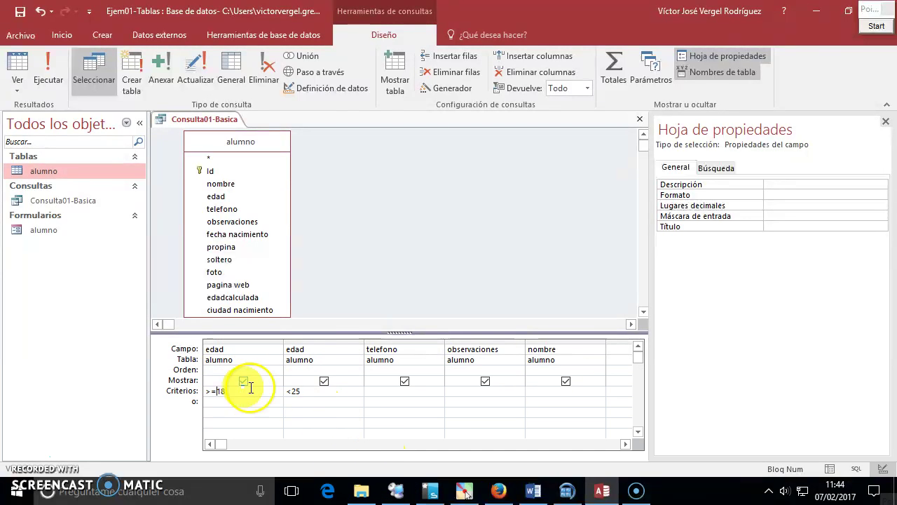
left_click(215, 391)
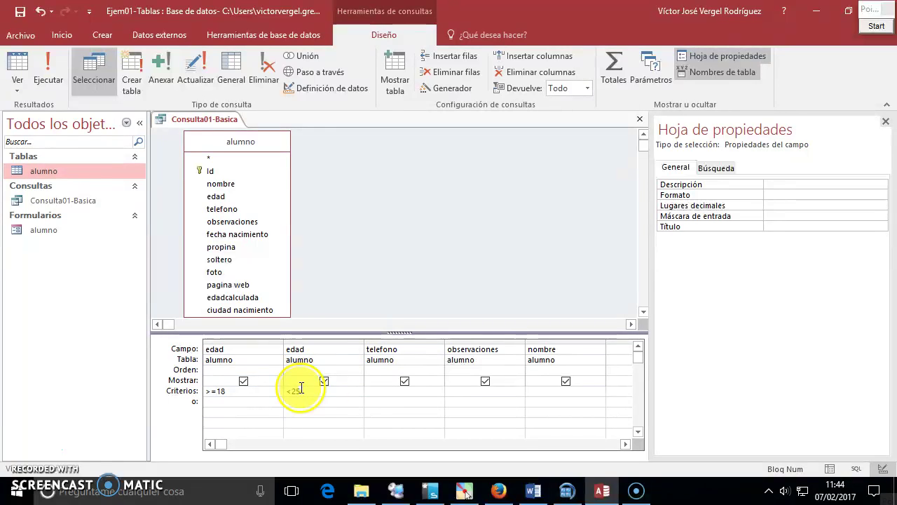
left_click(47, 63)
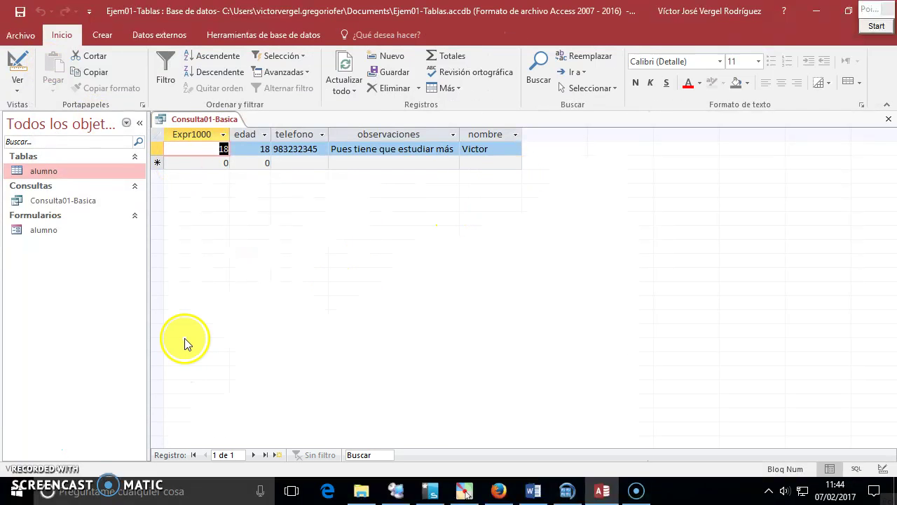
Hide the first edad column from the results in Design view and run the query again.
left_click(17, 68)
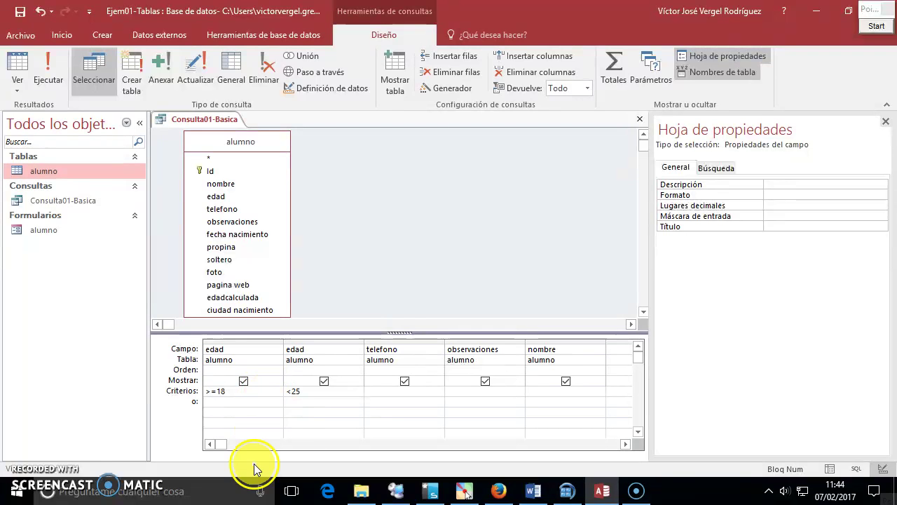
left_click(49, 70)
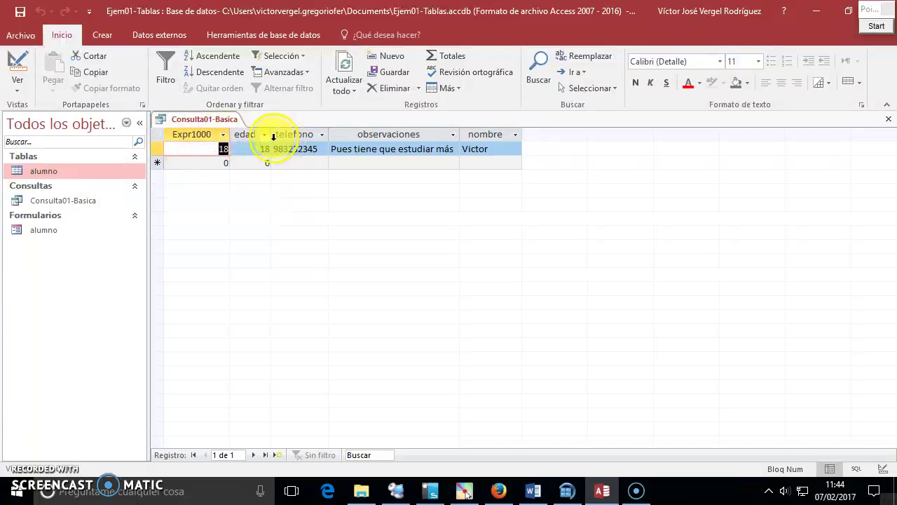
left_click(17, 64)
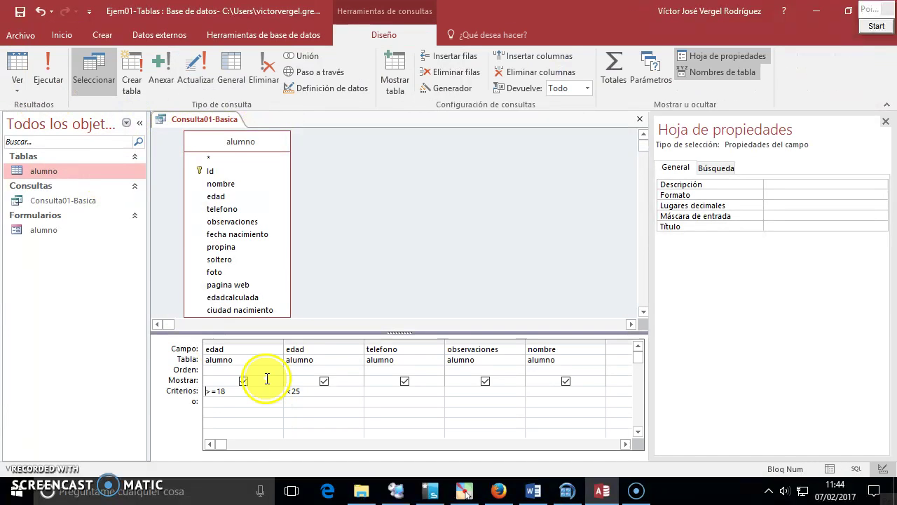
left_click(243, 381)
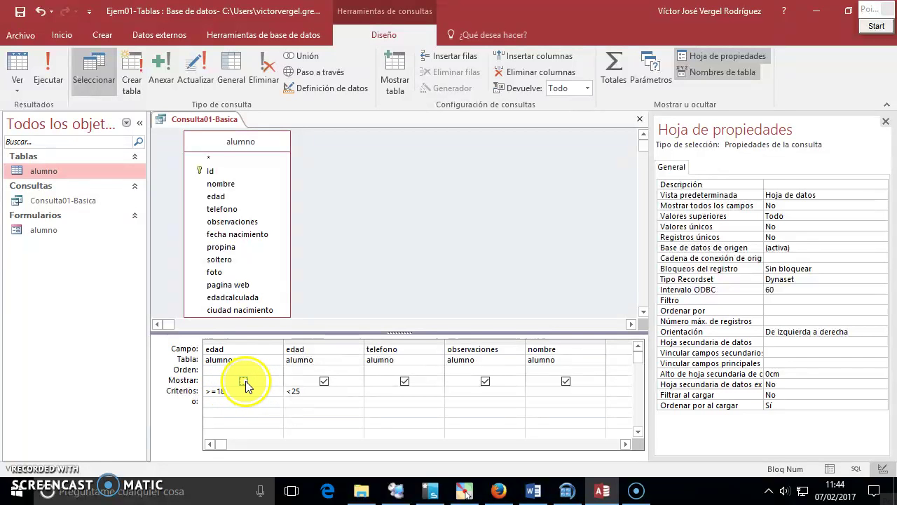
left_click(56, 75)
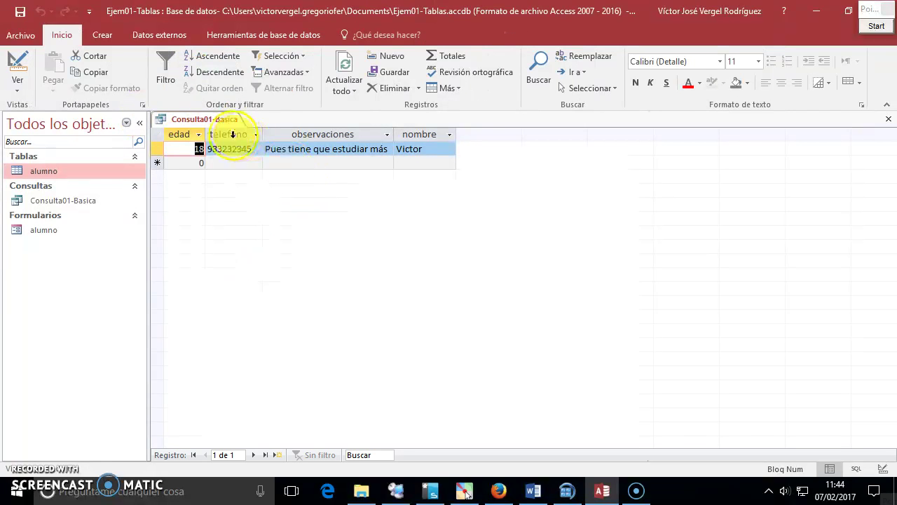
Return the query to Design view and capture an image of the grid area with the two edad columns and their criteria.
left_click(17, 65)
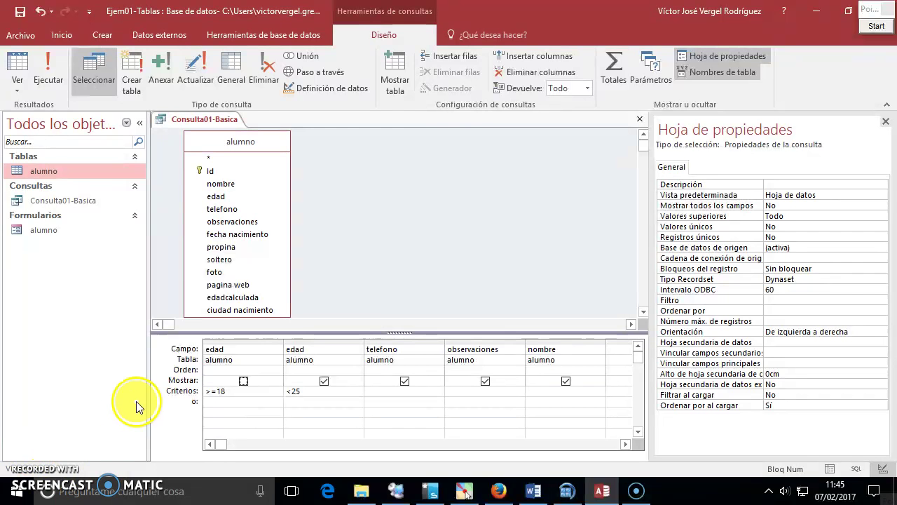
left_click(604, 379)
left_click_drag(337, 408, 155, 347)
In the Word document Temario Access.docx, append "En los criterios podemos introducir condiciones dobles como esta:" and paste the captured grid image below.
left_click(535, 491)
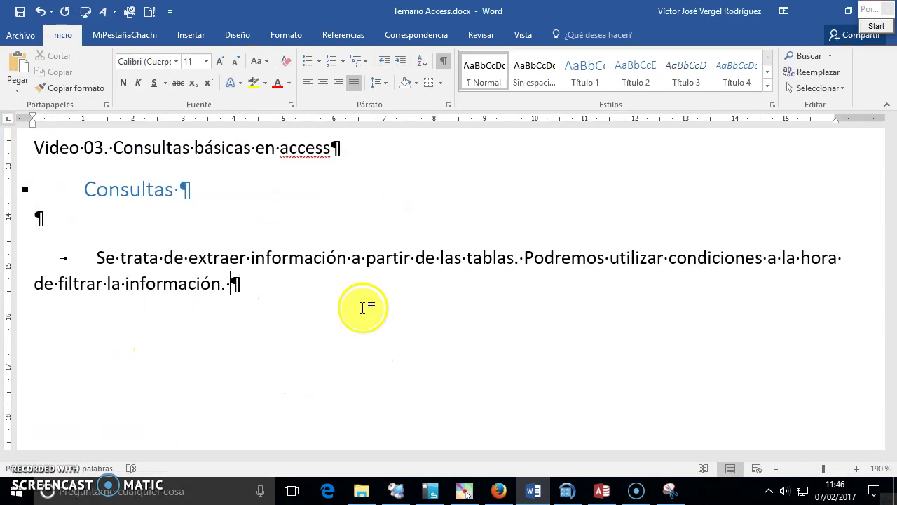
type("En l")
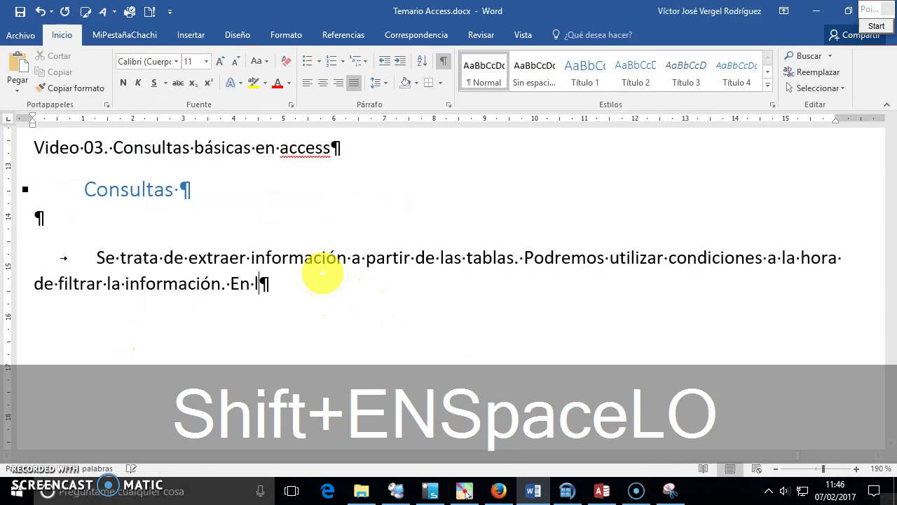
type("os criterios podemos introducir condiciones d")
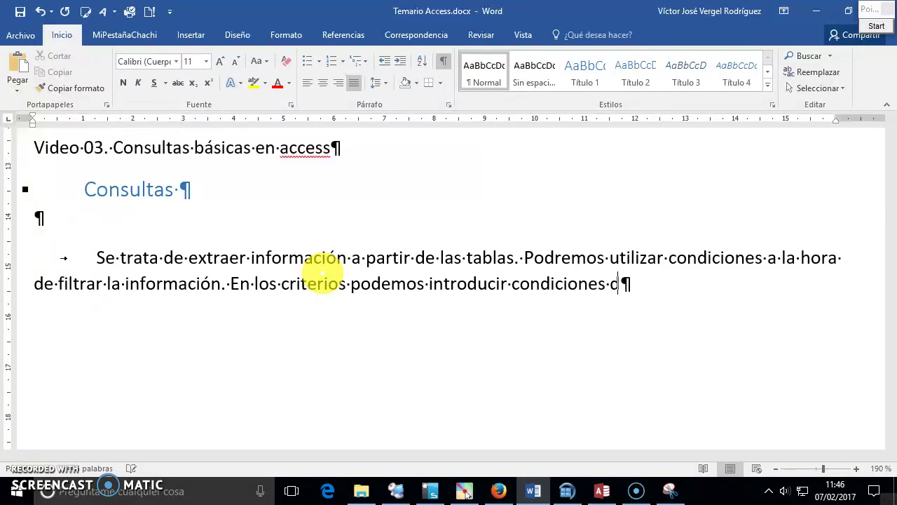
type("obles como esta:")
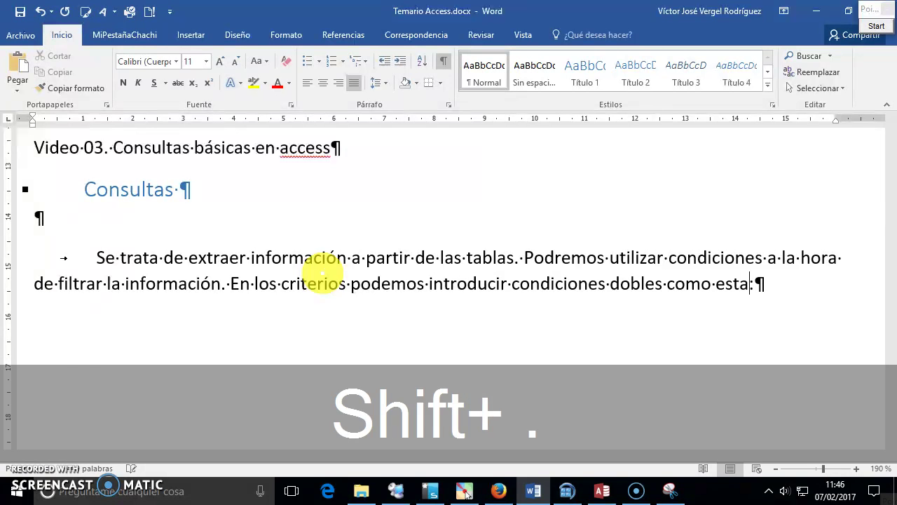
key("Return")
key("ctrl+v")
scroll(322, 273, "down", 3)
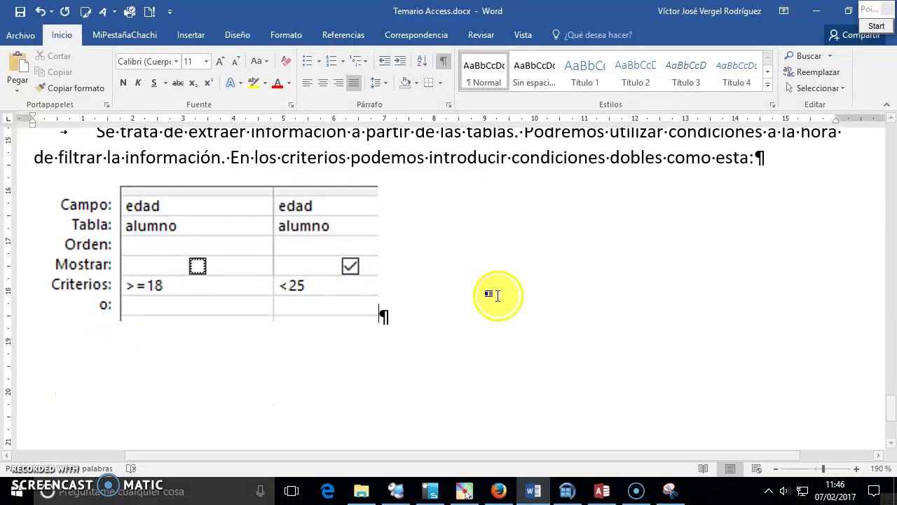
Write "Y significa que se deben cumplir ambas condiciones." below the image and indent its first line.
type("Y significa")
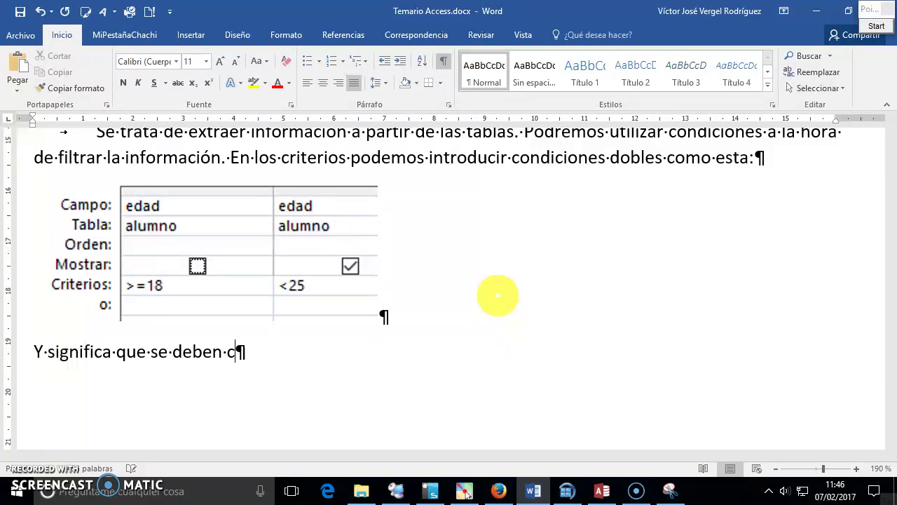
type("que se deben cumplir ambas")
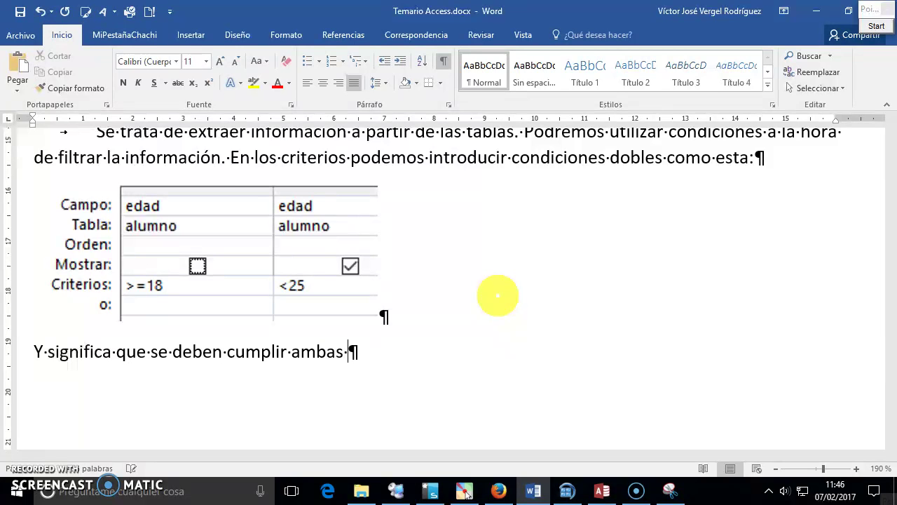
type(" condiciones")
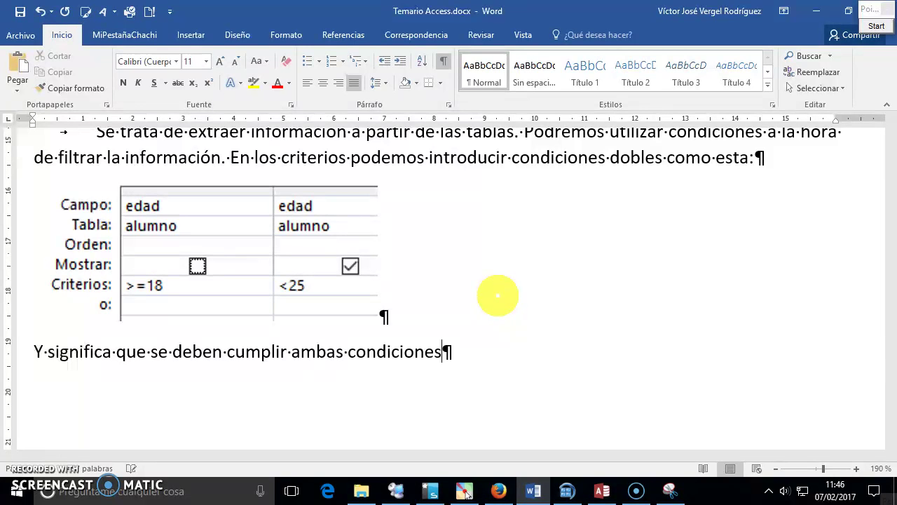
key("Home")
key("Tab")
key("End")
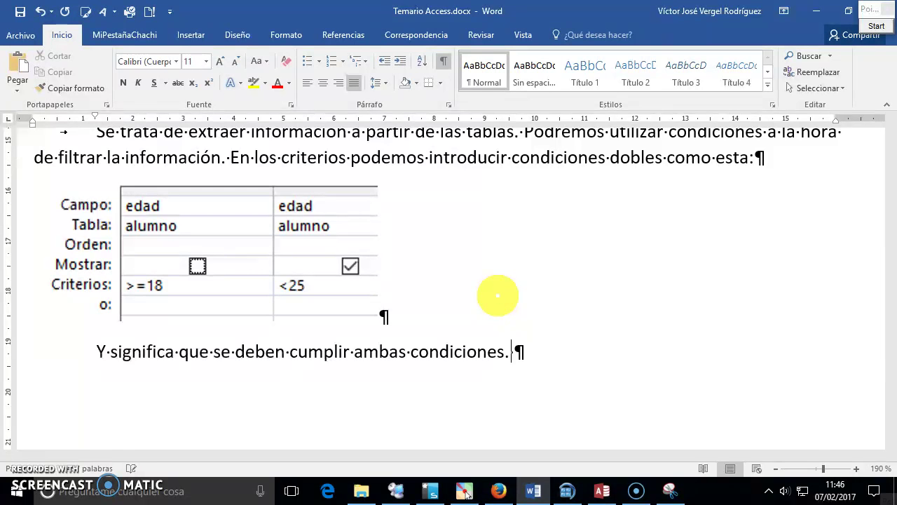
Continue the paragraph with "En este otro caso, sólo se mostraría aquellos que".
type("En se")
key("BackSpace")
key("BackSpace")
type("est")
key("BackSpace")
type("e otro caso, sólo se cumpliría")
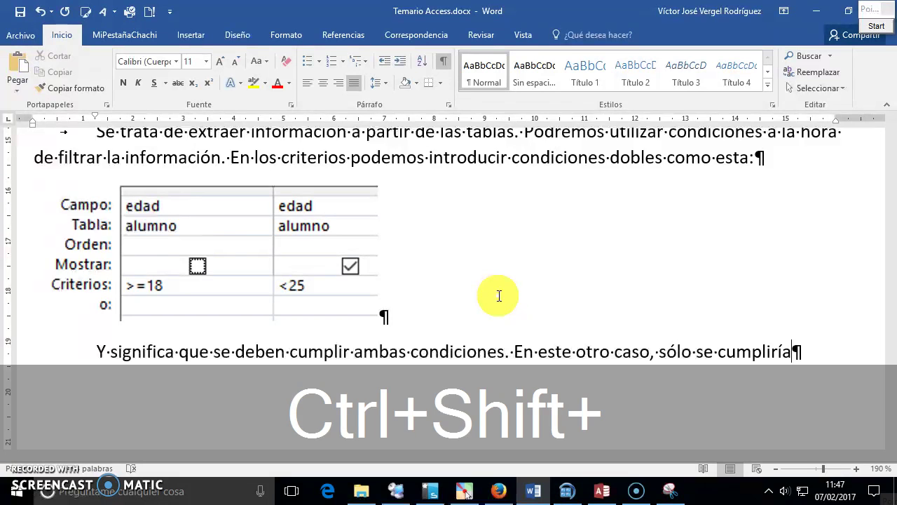
key("ctrl+shift+Left")
type("mostraría aqeu")
key("BackSpace")
key("BackSpace")
type("uellos que")
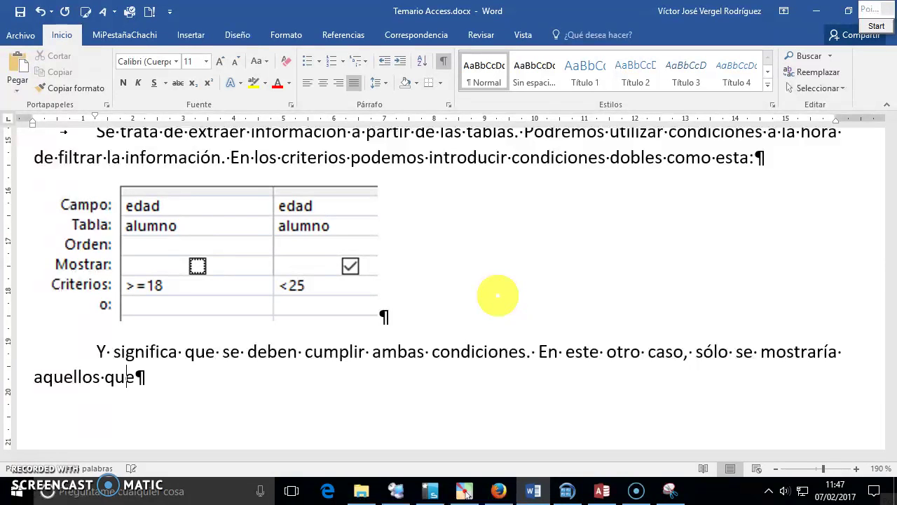
Complete the sentence with "vivan en cualquiera de estas dos ciudades (es decir, un O lógico)." and start a new paragraph.
type(" vivan en cualquiera de estas dos ciud")
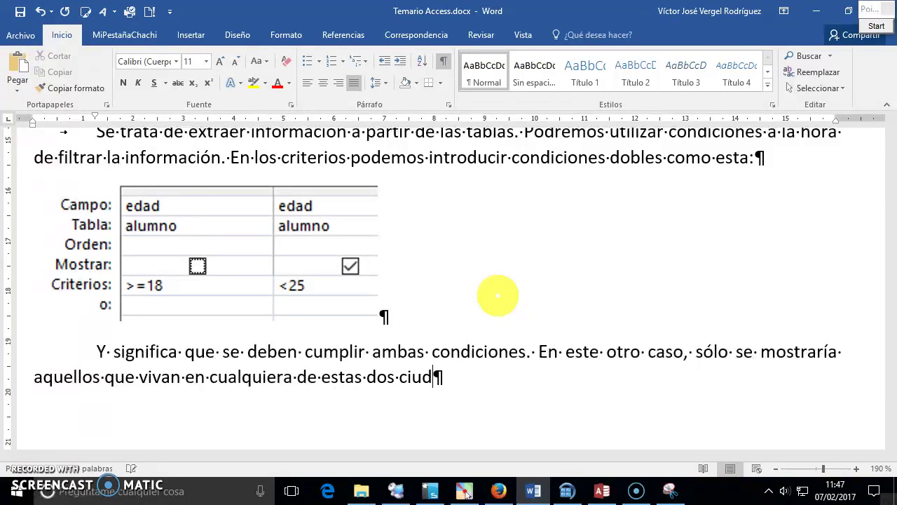
type("ades (")
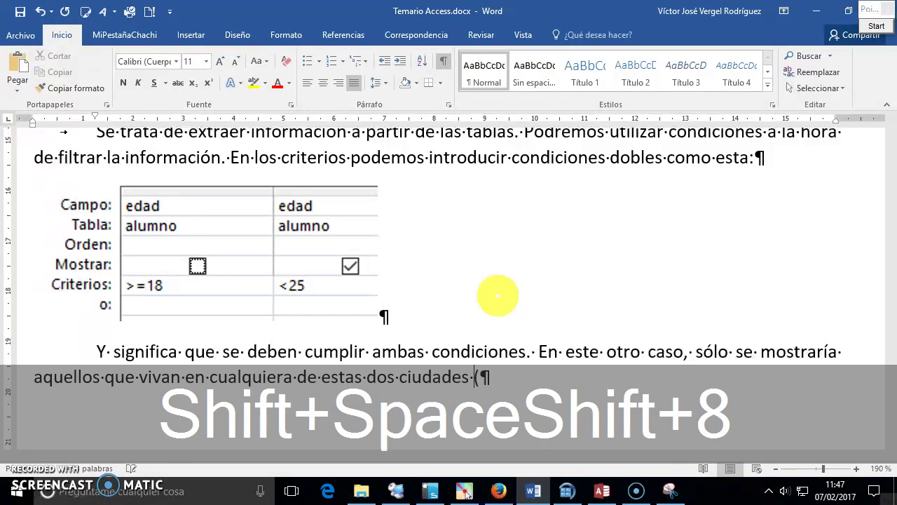
type("es decir, un O")
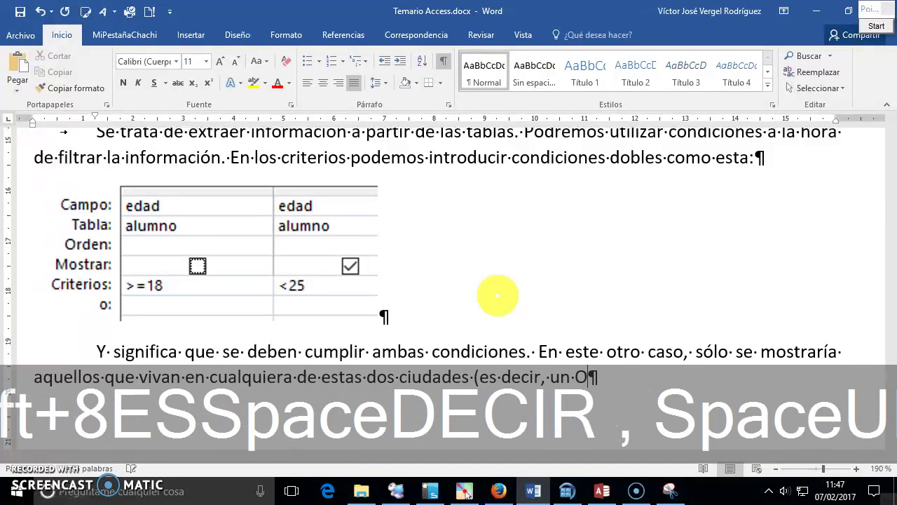
type(" lógico).")
key("Return")
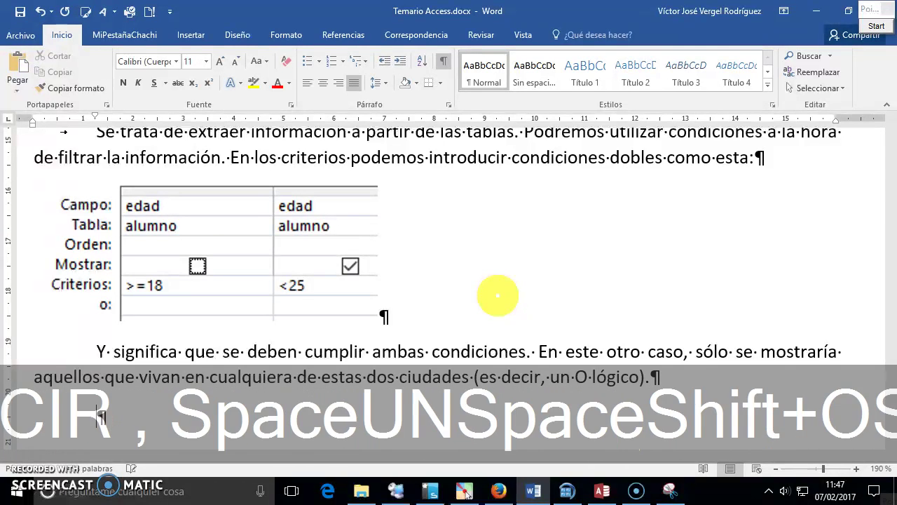
scroll(497, 295, "down", 2)
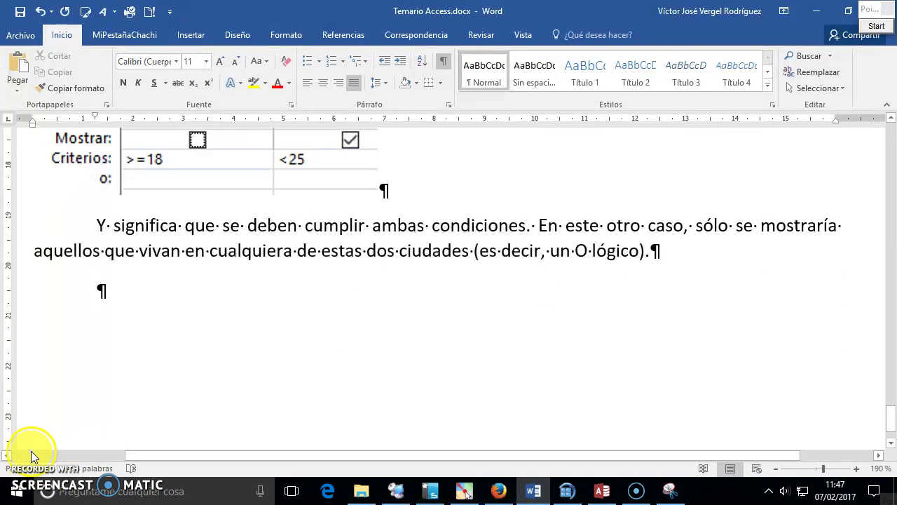
Switch back to the query in Access and clear the criteria of both edad columns.
left_click(602, 490)
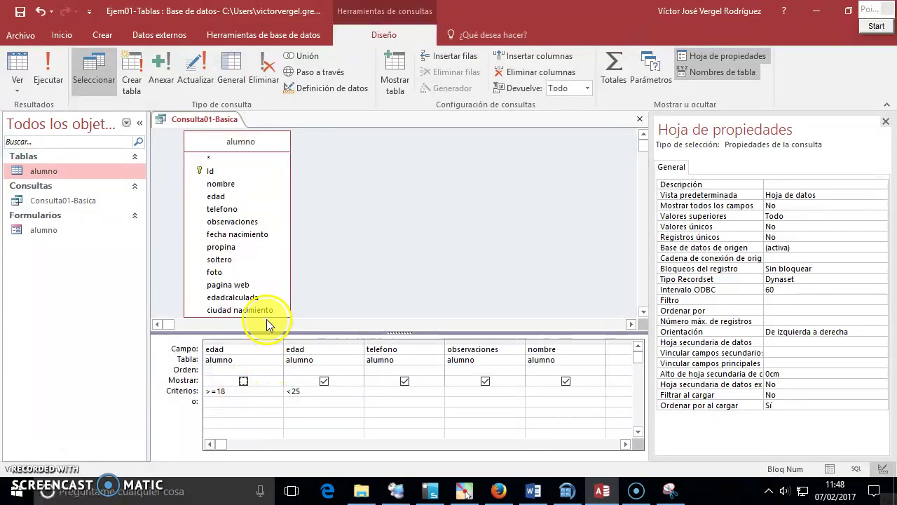
left_click(293, 390)
key("Delete")
left_click(210, 381)
key("Escape")
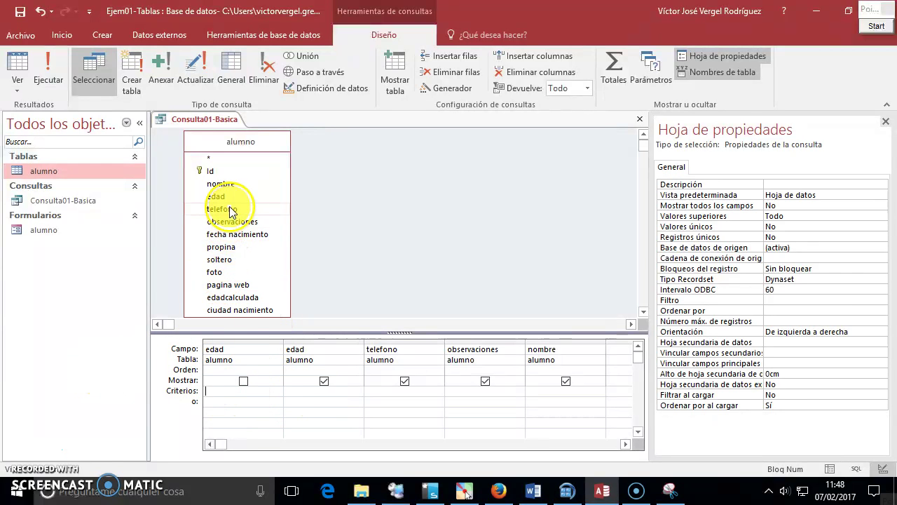
Add the ciudad nacimiento field to the design grid and delete the hidden first edad column.
double_click(240, 311)
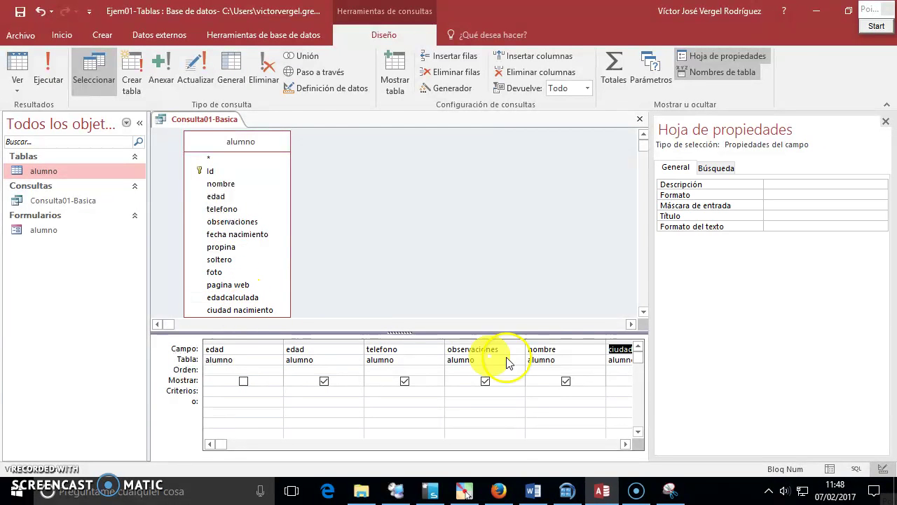
left_click(293, 343)
left_click(266, 343)
key("Delete")
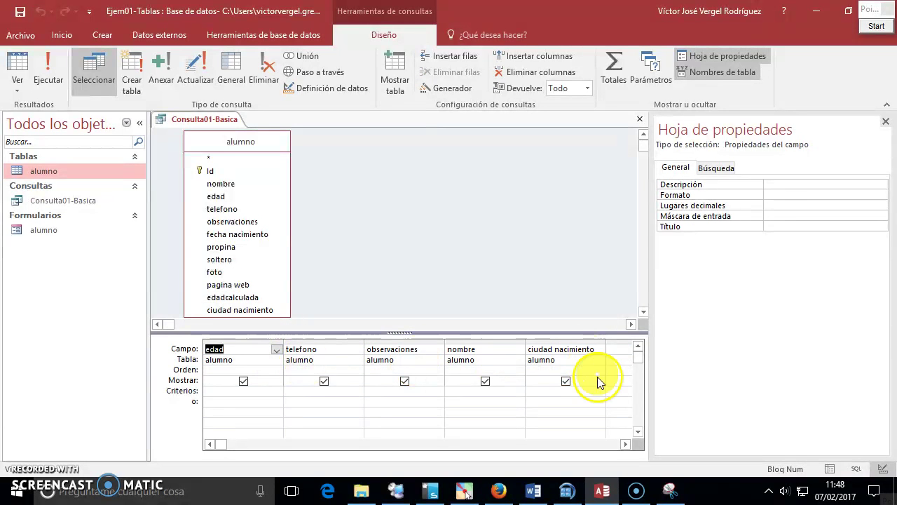
Set the criteria of the ciudad nacimiento field to Valladolid, with Zamora as the alternative condition.
left_click(580, 393)
type("Valladolid")
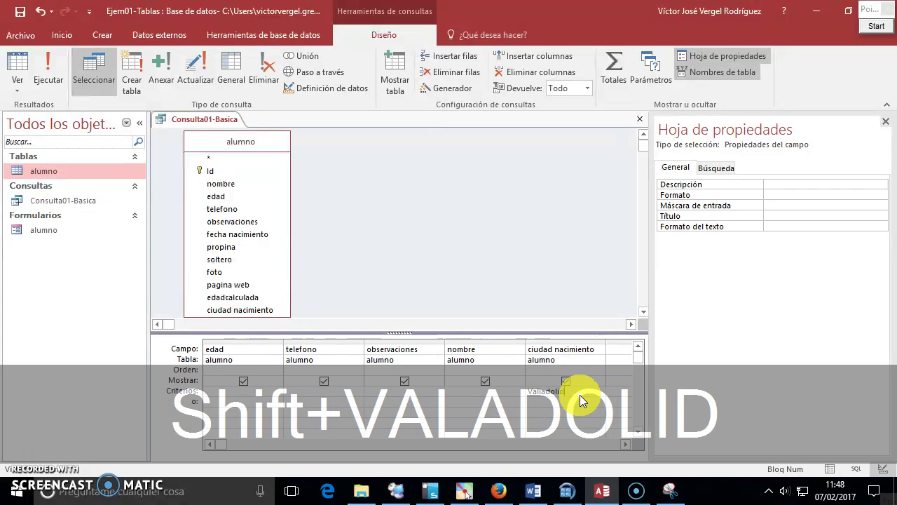
key("Down")
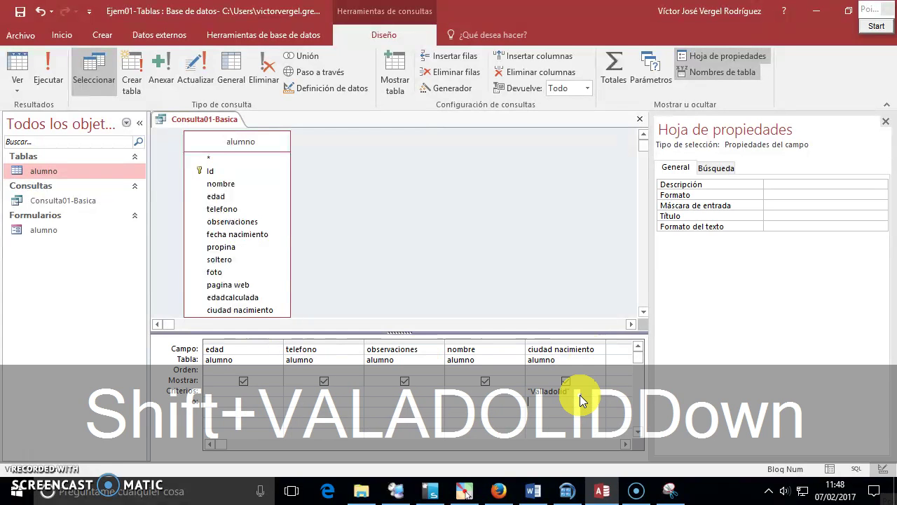
type("Zam")
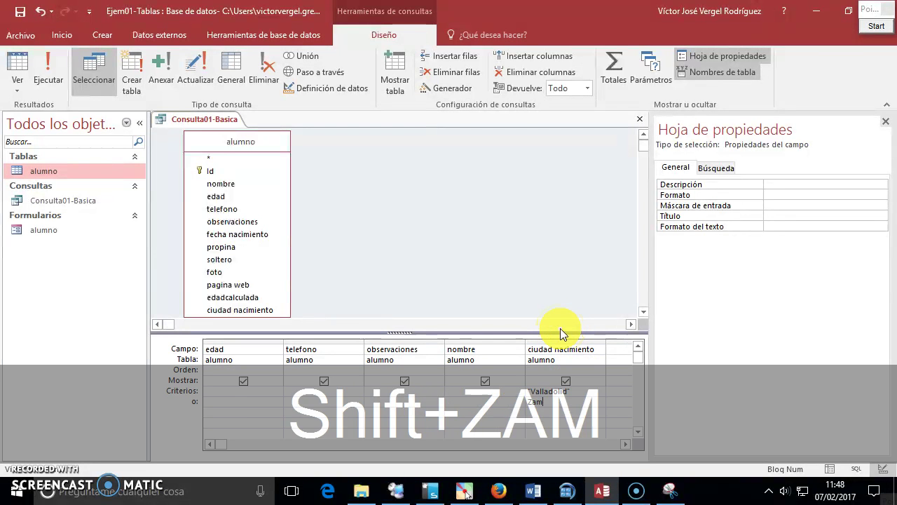
type("ora")
left_click(552, 369)
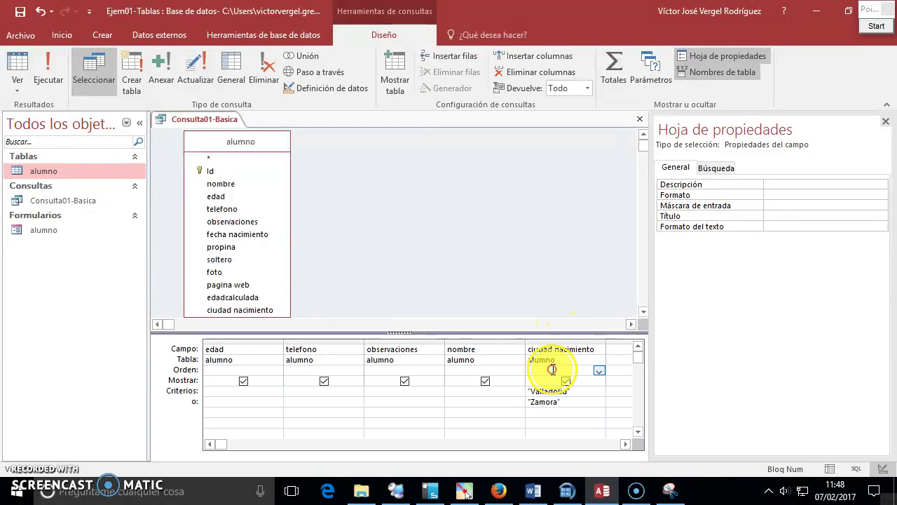
Move the ciudad nacimiento column to the first position of the query design grid.
left_click(552, 343)
left_click_drag(552, 342, 221, 347)
left_click(344, 412)
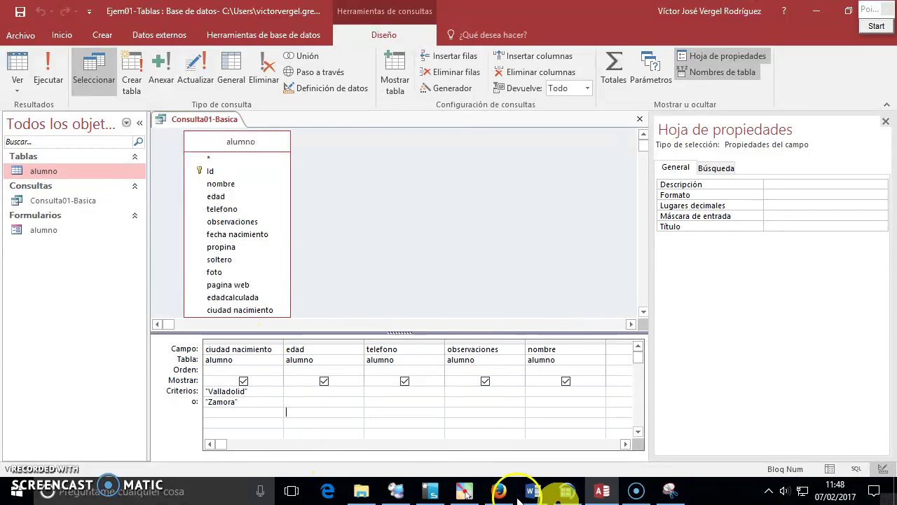
Capture a new snip of the ciudad nacimiento column with its row labels and paste it into the empty last paragraph of the Word notes.
left_click(669, 490)
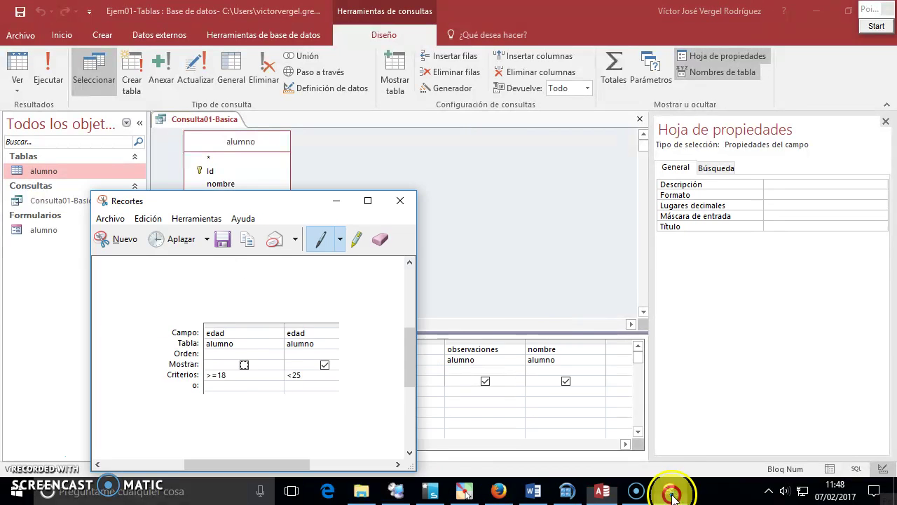
left_click(104, 240)
left_click_drag(281, 419, 156, 336)
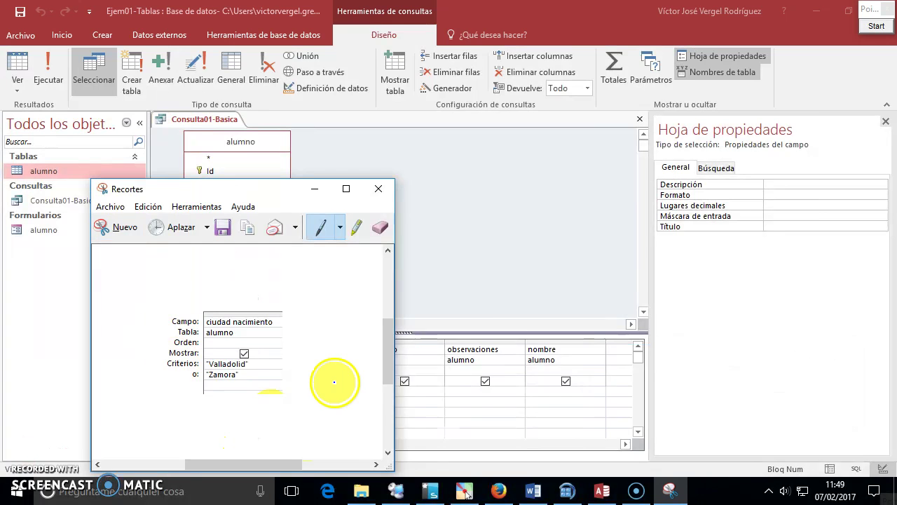
key("ctrl+alt+Tab")
left_click(456, 130)
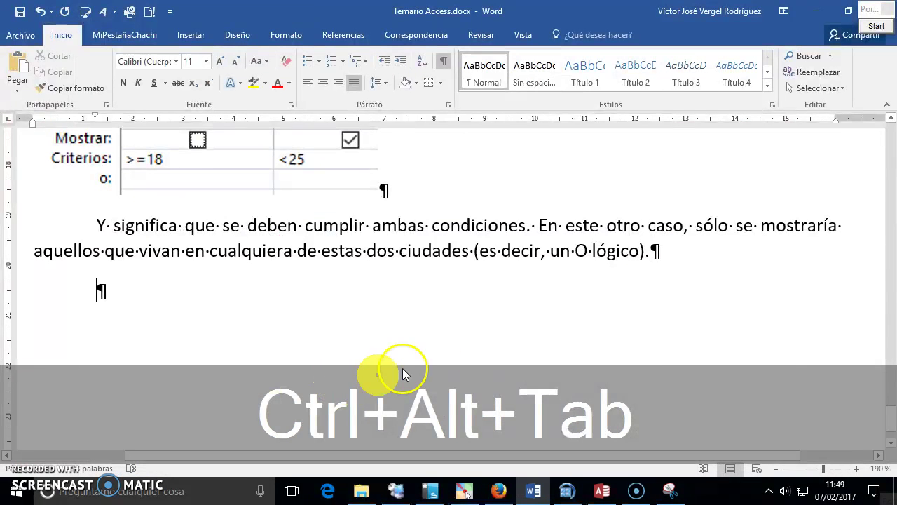
key("ctrl+v")
scroll(454, 341, "down", 1)
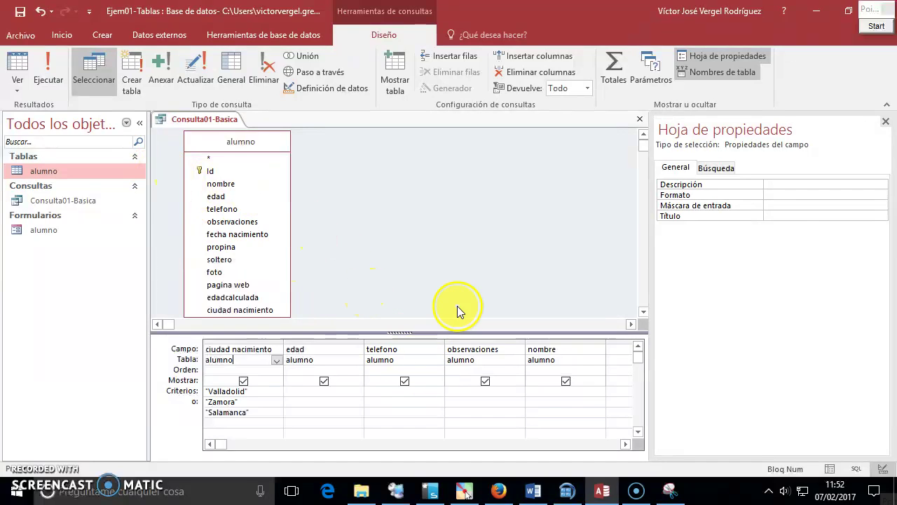
Switch to the Word notes and write "Informes básicos" in the paragraph below the ciudad nacimiento screenshot.
left_click(533, 490)
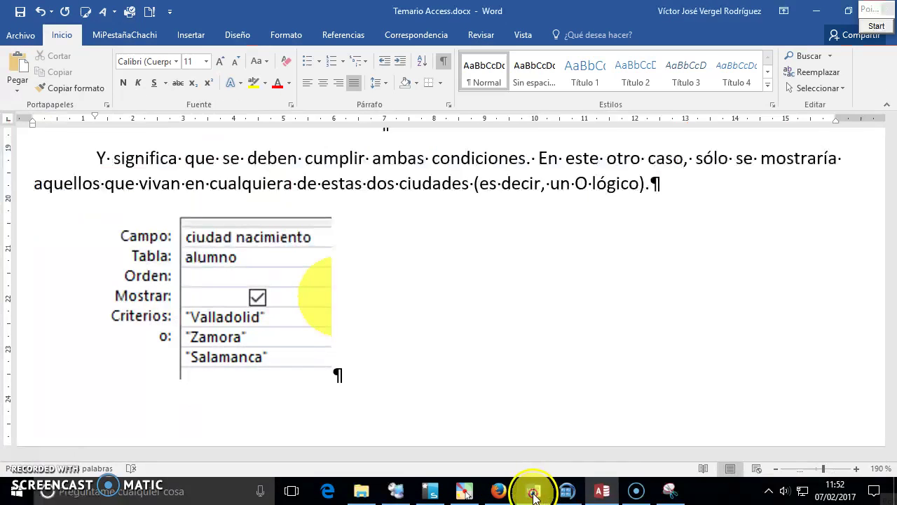
scroll(401, 359, "up", 4)
scroll(401, 359, "down", 3)
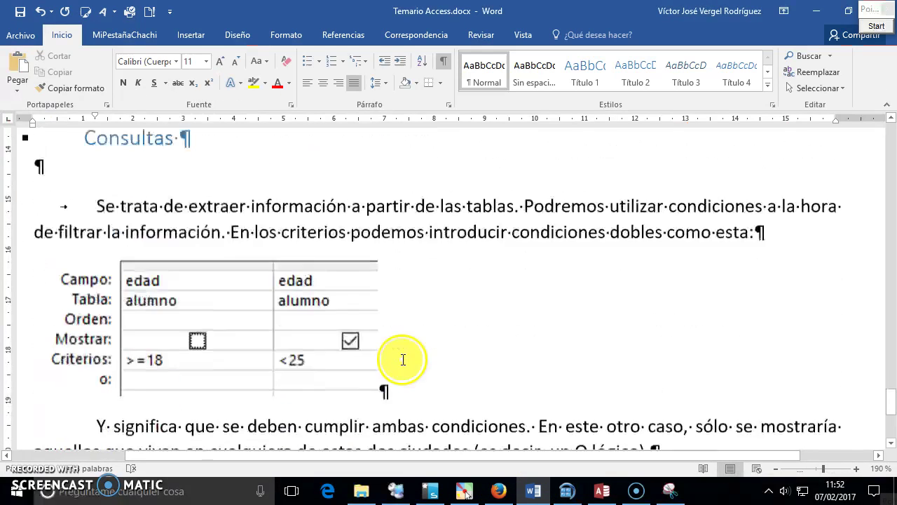
scroll(401, 359, "down", 2)
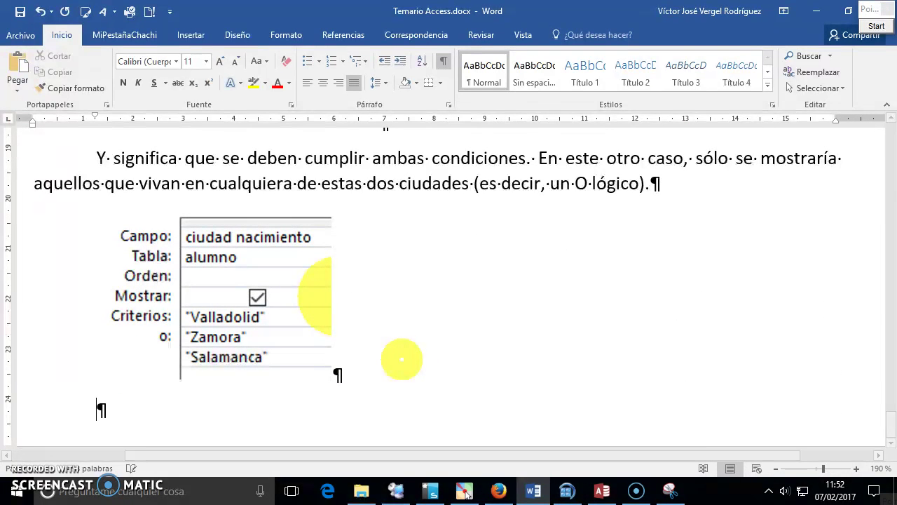
type("Informes básicos")
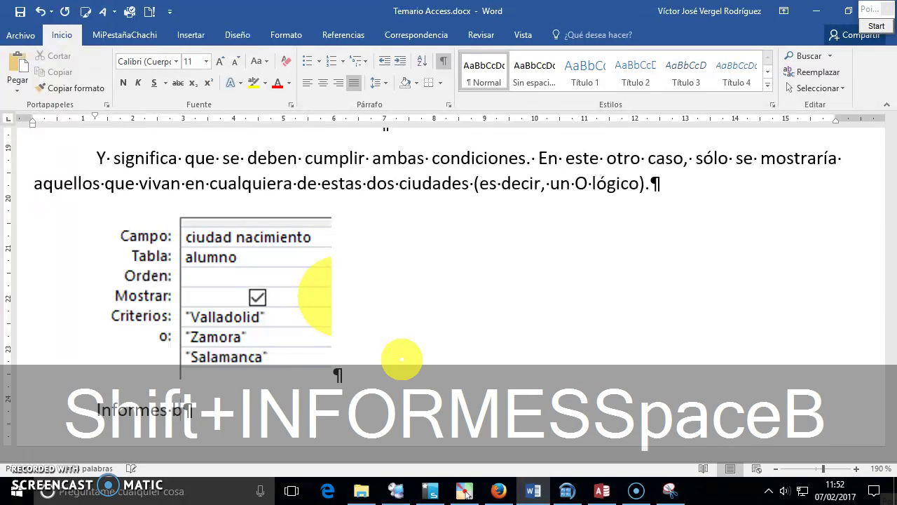
key("Return")
type("Formularios")
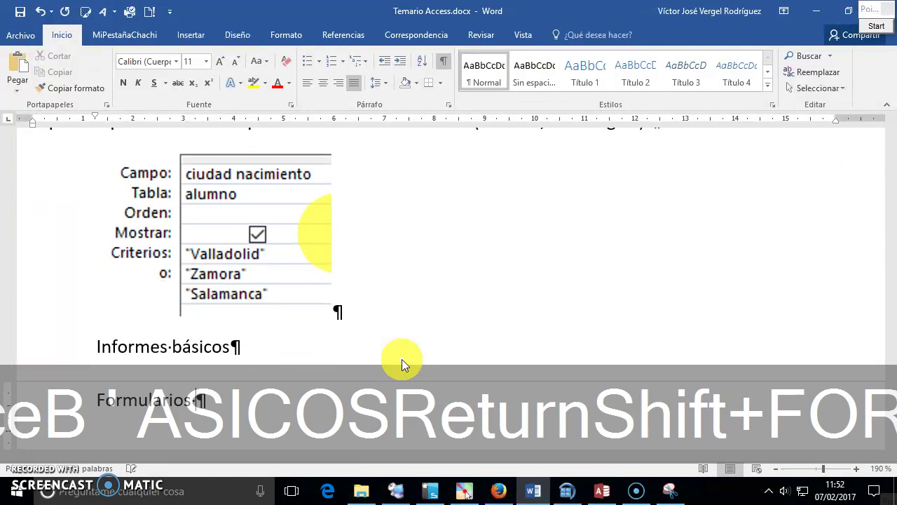
key("alt+Tab")
key("alt+Tab")
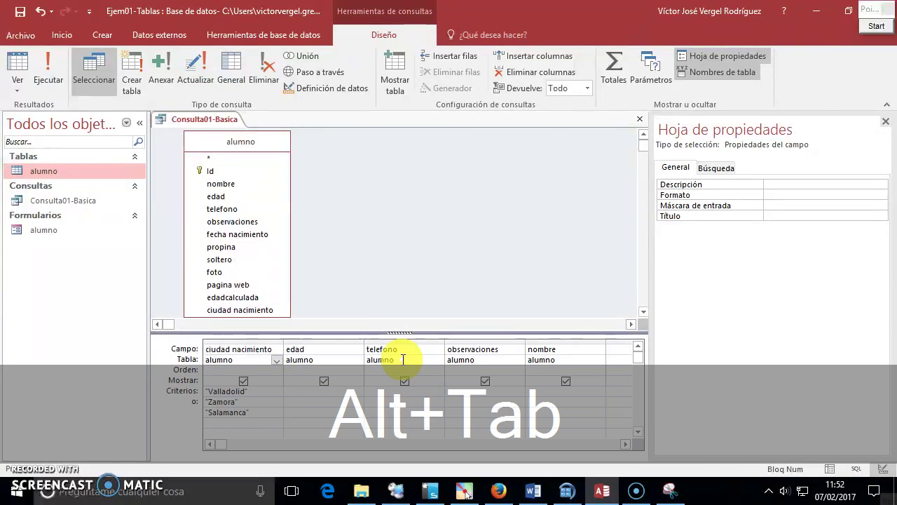
key("ctrl+shift+Left")
key("Delete")
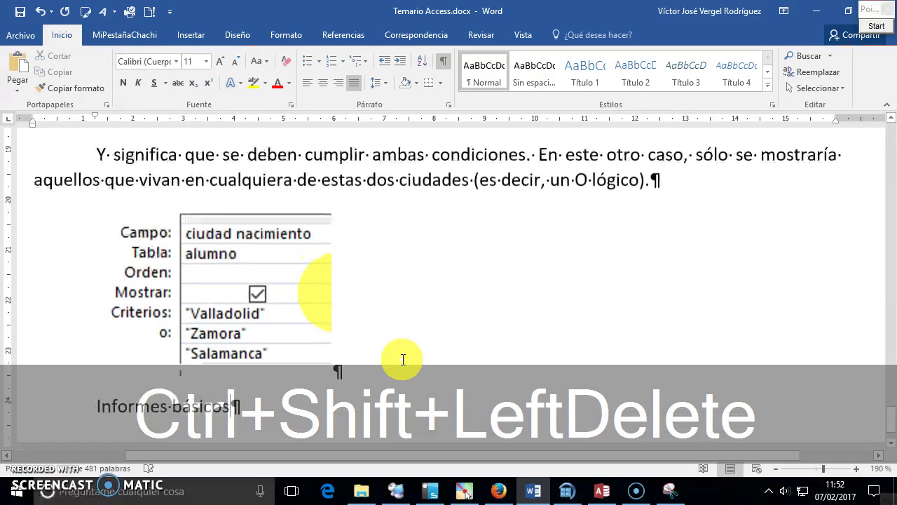
Apply the Título 3 style to "Informes básicos" and start a tab-indented paragraph beneath it, leaving one blank line between.
left_click(638, 70)
key("Return")
key("Return")
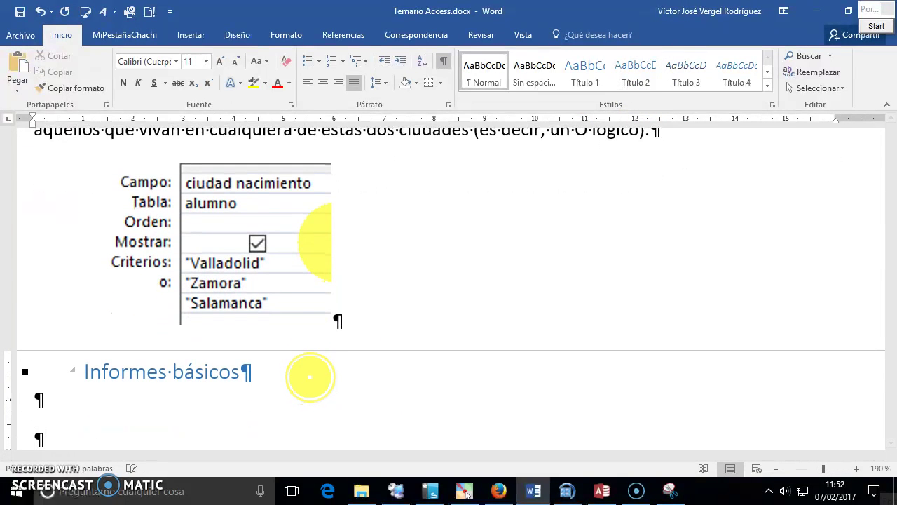
scroll(309, 376, "down", 3)
key("Tab")
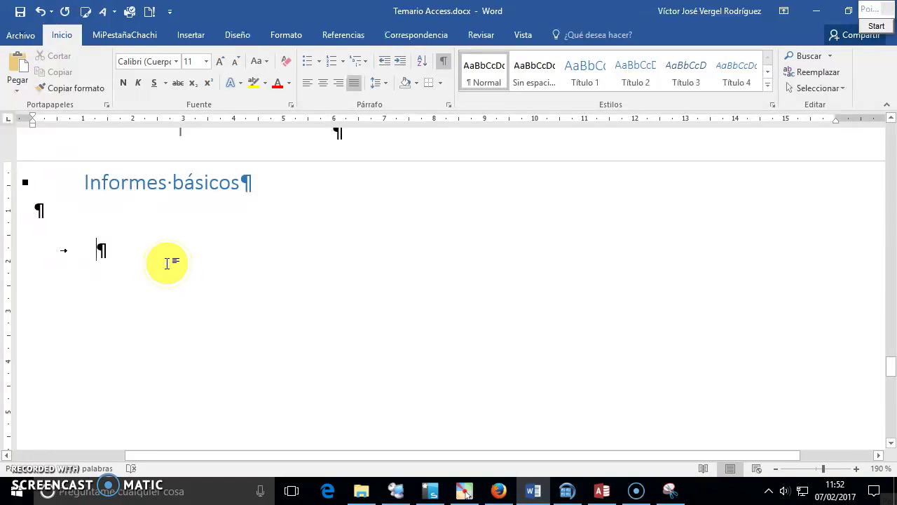
Switch to Access and close the Consulta01-Basica query, saving its design changes.
left_click(607, 490)
right_click(221, 123)
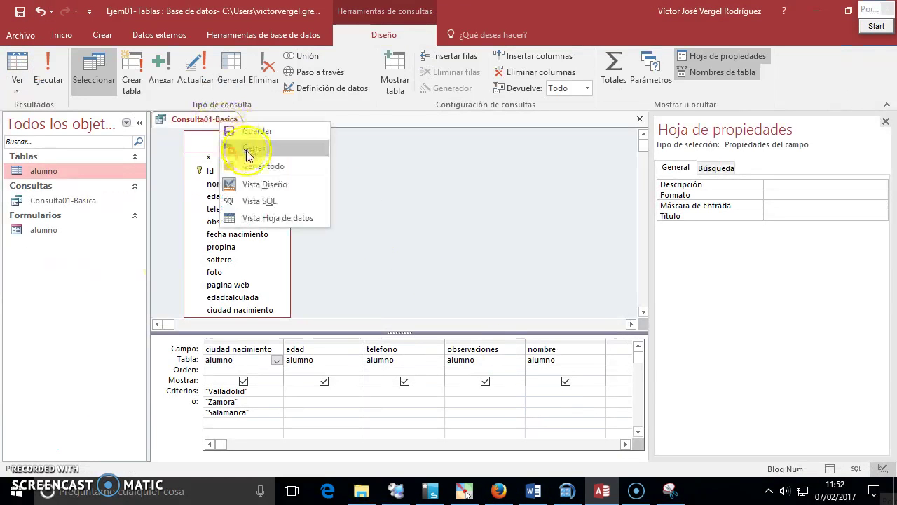
left_click(251, 150)
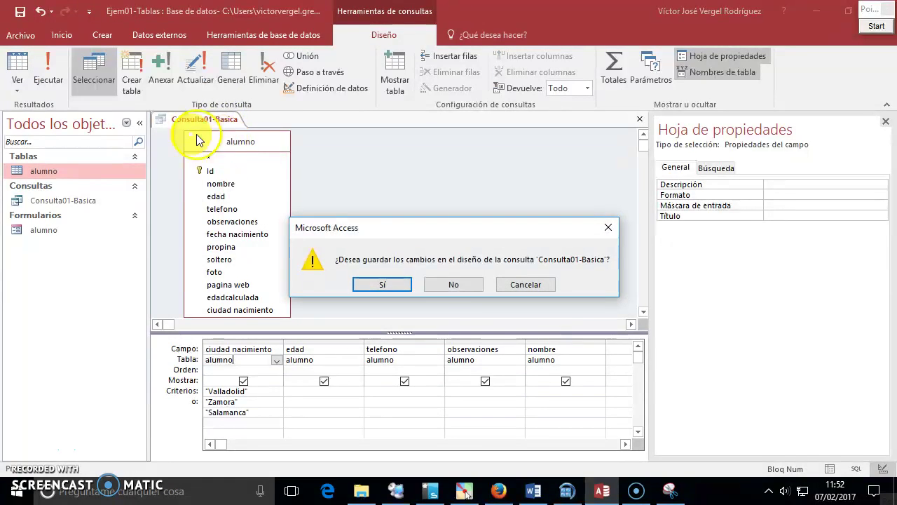
left_click(384, 285)
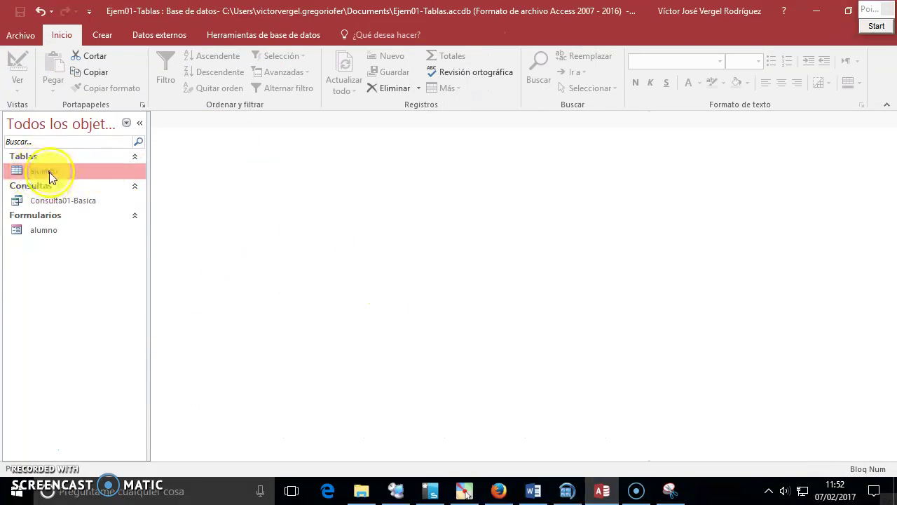
Select the Consulta01-Basica query and show the commands for creating new database objects.
left_click(69, 200)
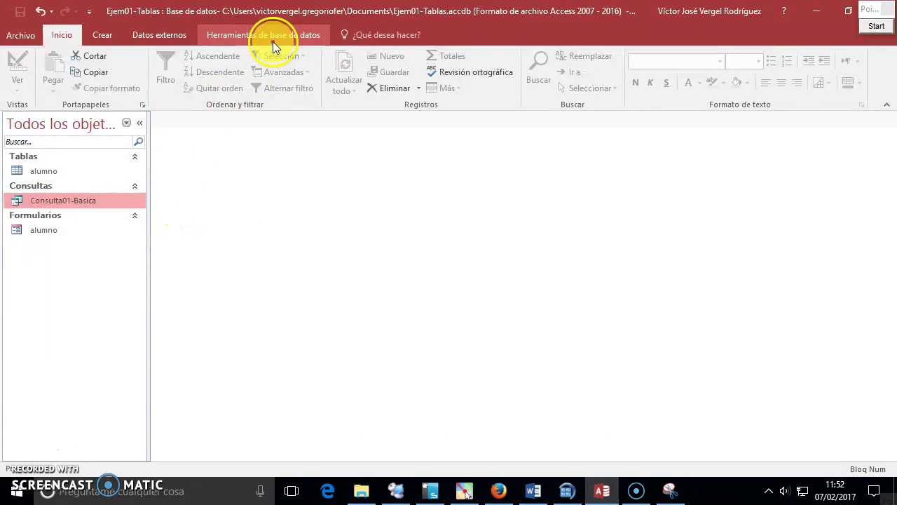
left_click(115, 40)
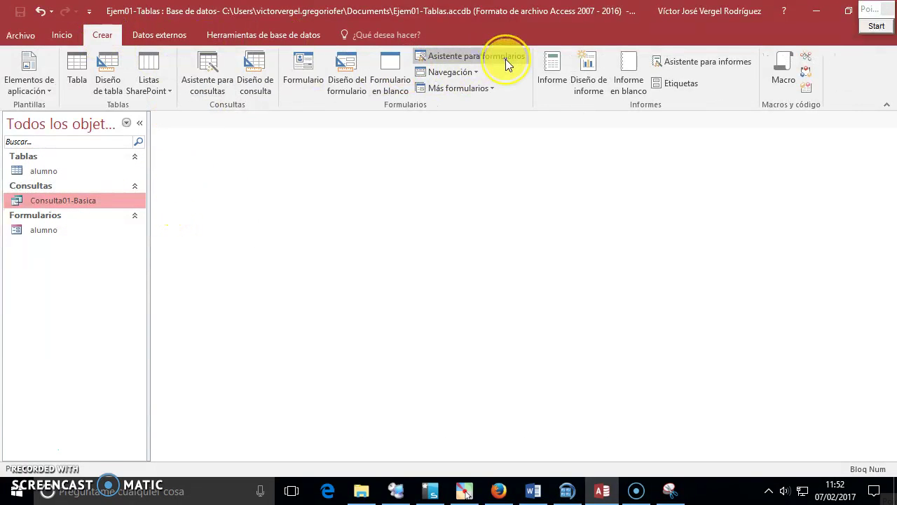